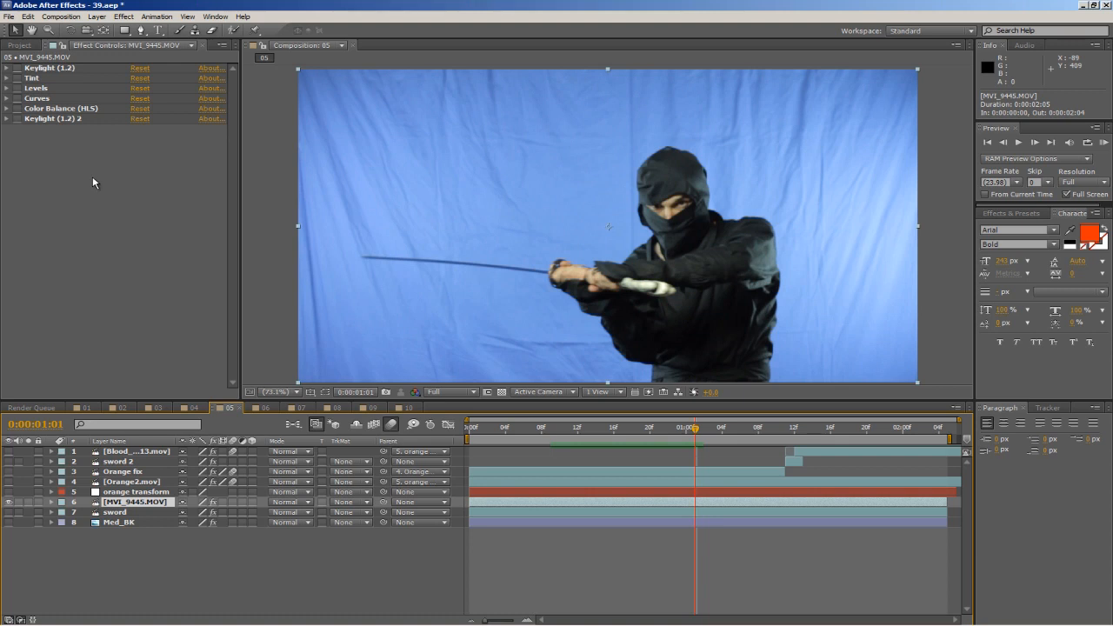
# Apply Keylight (1.2) to MVI_9445.MOV, sampling the blue backdrop as Screen Colour and setting Screen Gain to 120.
pyautogui.rightClick(89, 202)
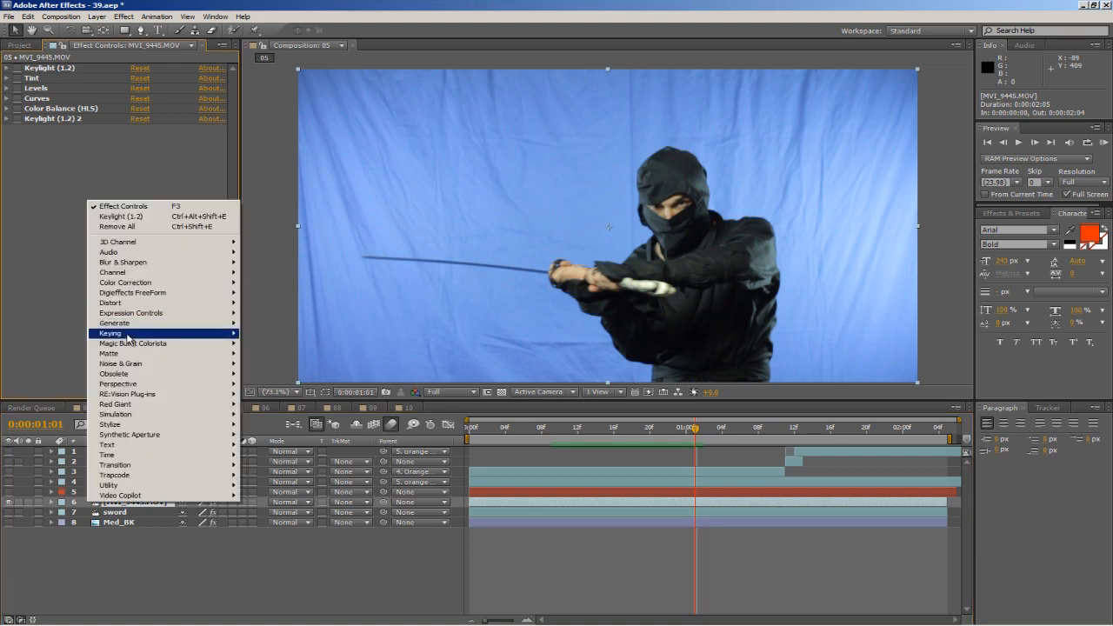
pyautogui.moveTo(118, 336)
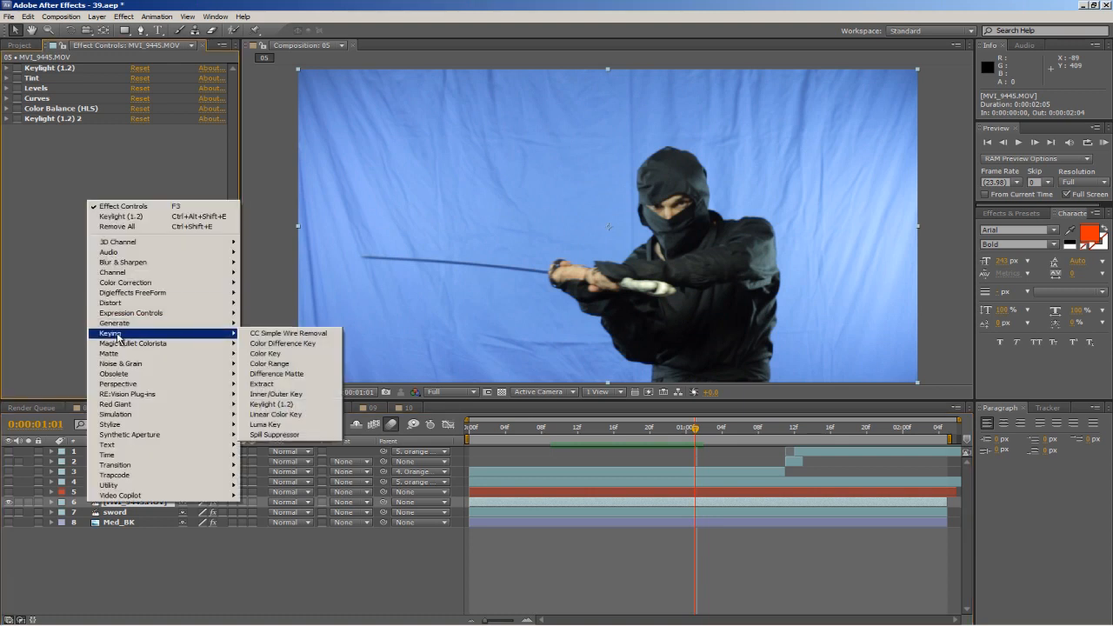
pyautogui.click(267, 405)
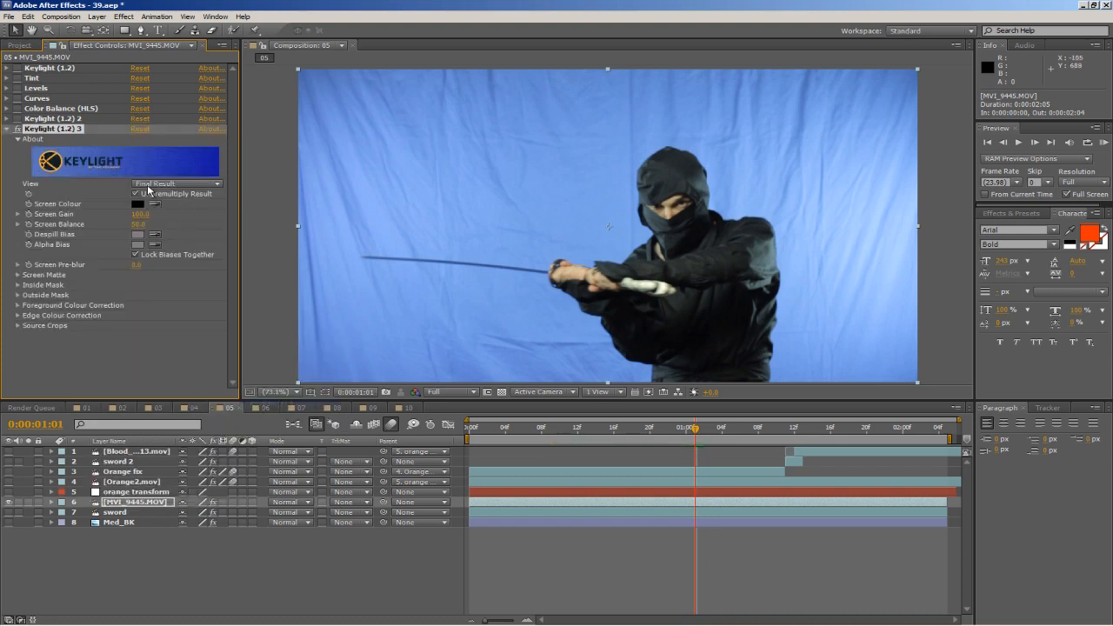
pyautogui.click(610, 194)
pyautogui.moveTo(139, 217); pyautogui.dragTo(155, 215)
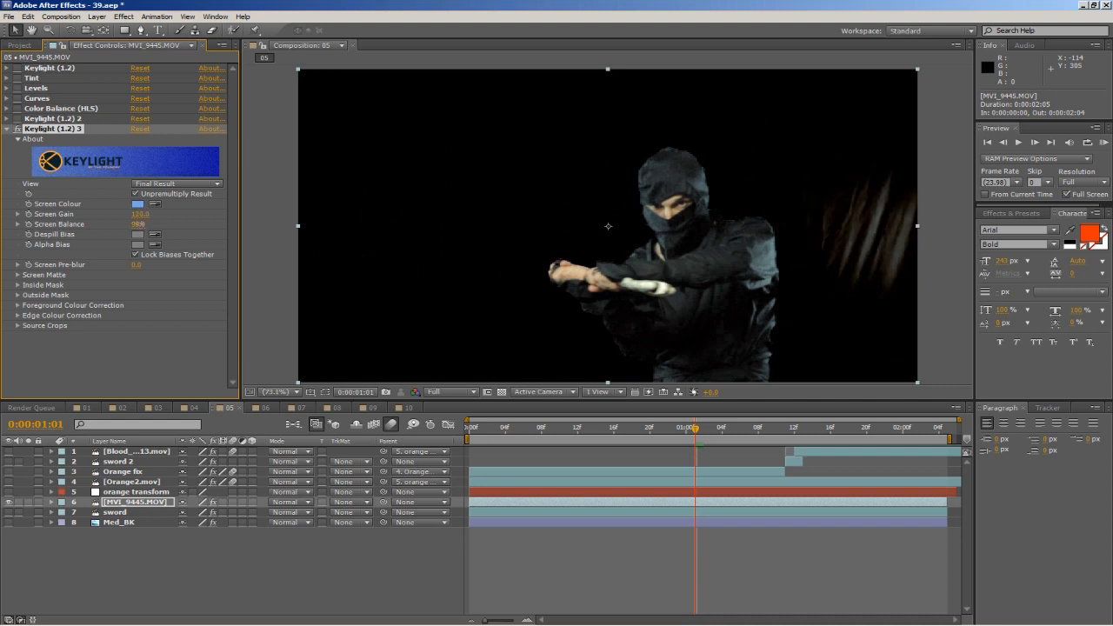
# In the new Keylight's Screen Matte, set Clip Black to 17, Clip White to 78 and Replace Method to Source.
pyautogui.click(18, 266)
pyautogui.click(18, 266)
pyautogui.click(17, 275)
pyautogui.moveTo(137, 284); pyautogui.dragTo(143, 284)
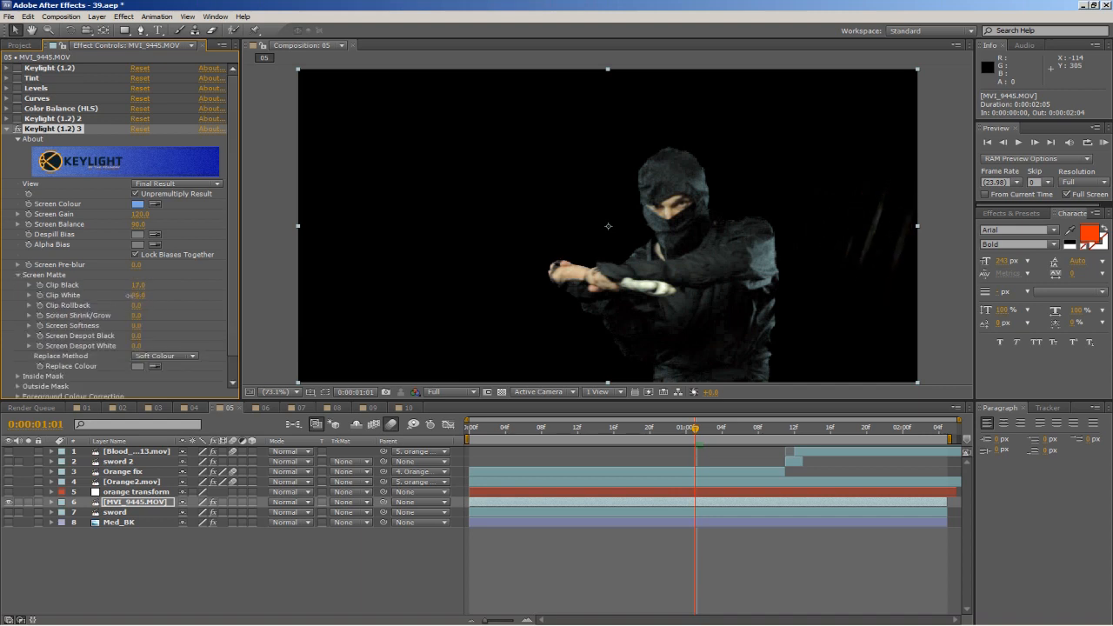
pyautogui.click(153, 358)
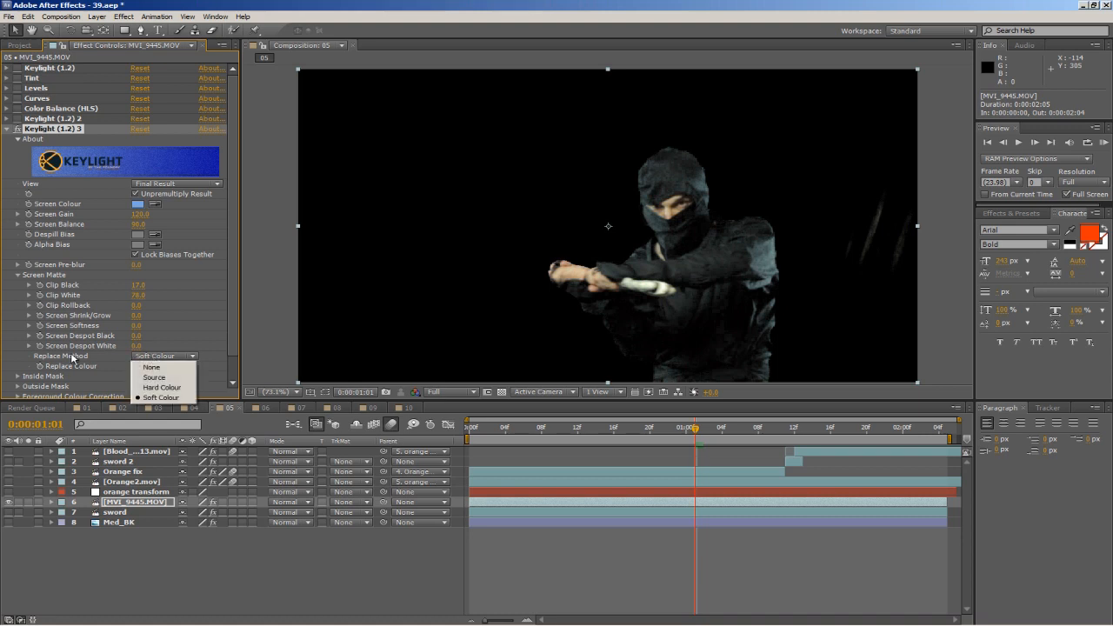
pyautogui.click(155, 378)
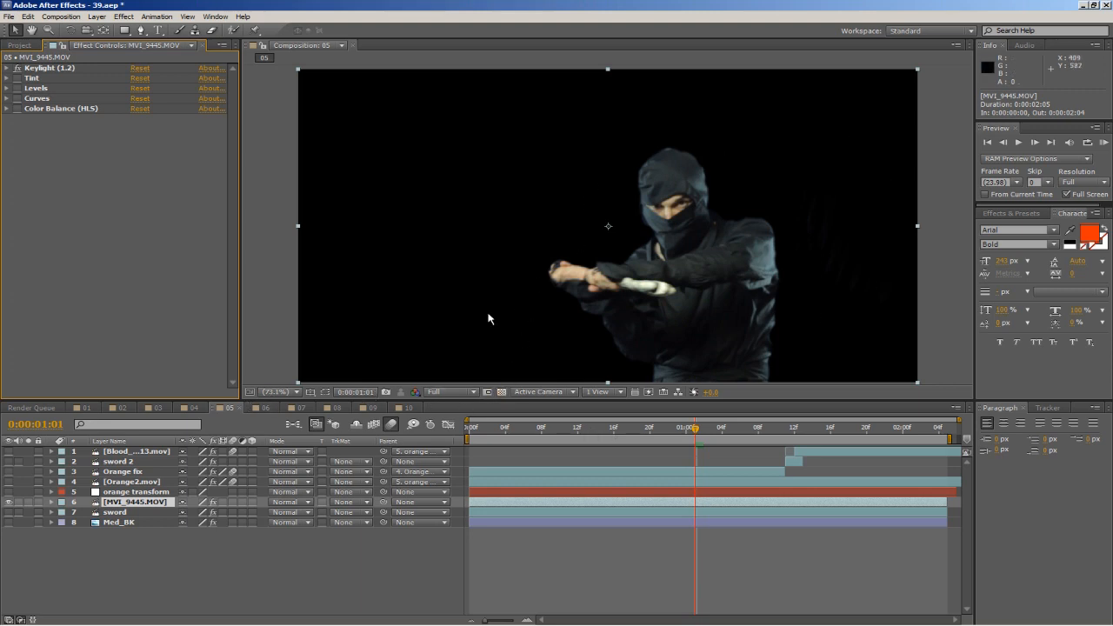
# Check the keyed ninja against the transparency grid, and show the Med_BK background layer behind him.
pyautogui.click(503, 392)
pyautogui.click(503, 392)
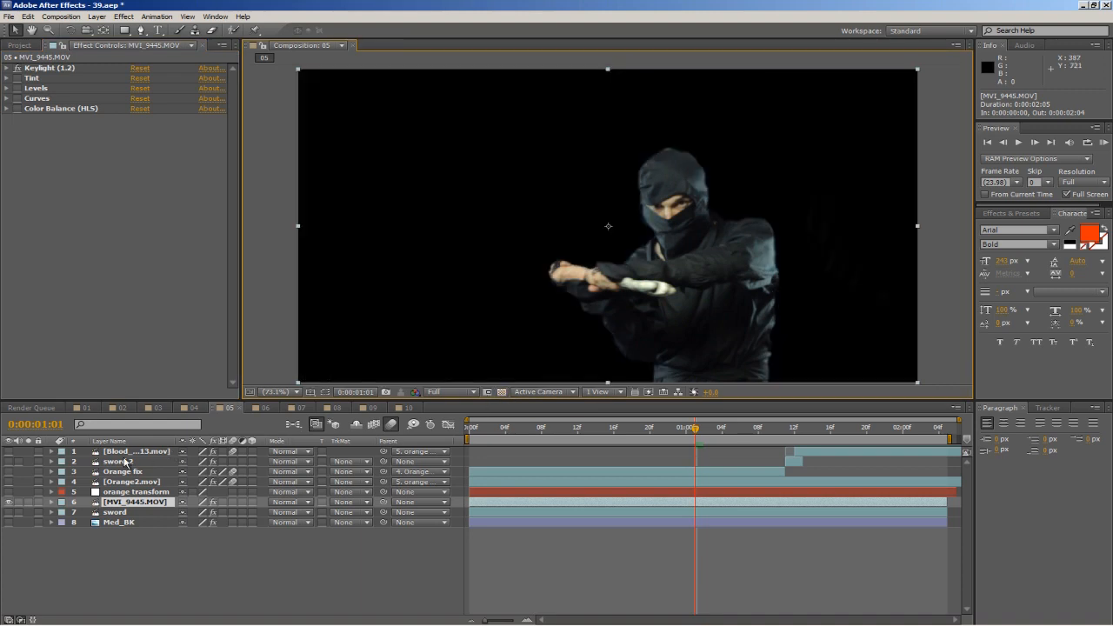
pyautogui.click(9, 522)
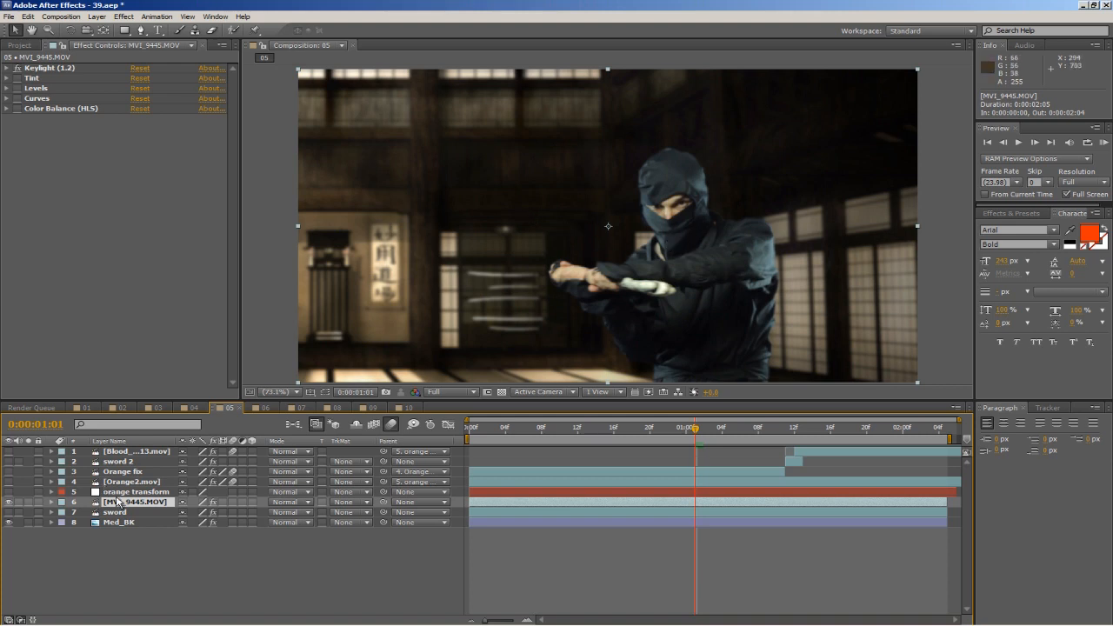
pyautogui.click(133, 109)
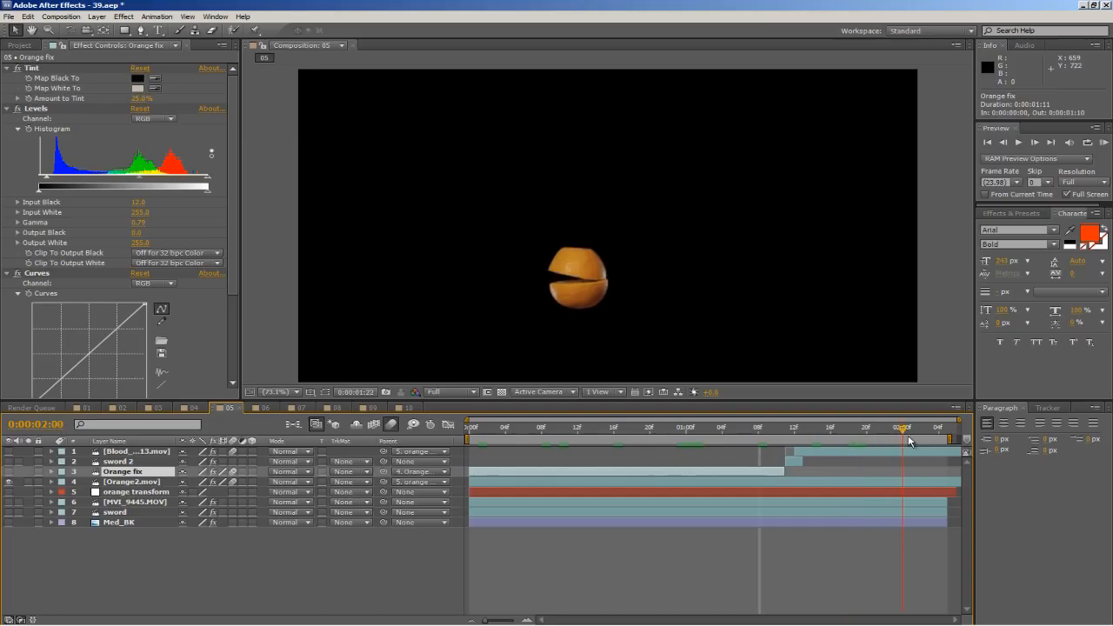
# At 0:00:01:12, make the MVI_9445.MOV, Med_BK, sword, sword 2 and Blood_Burst_13.mov layers visible.
pyautogui.moveTo(910, 441); pyautogui.dragTo(795, 444)
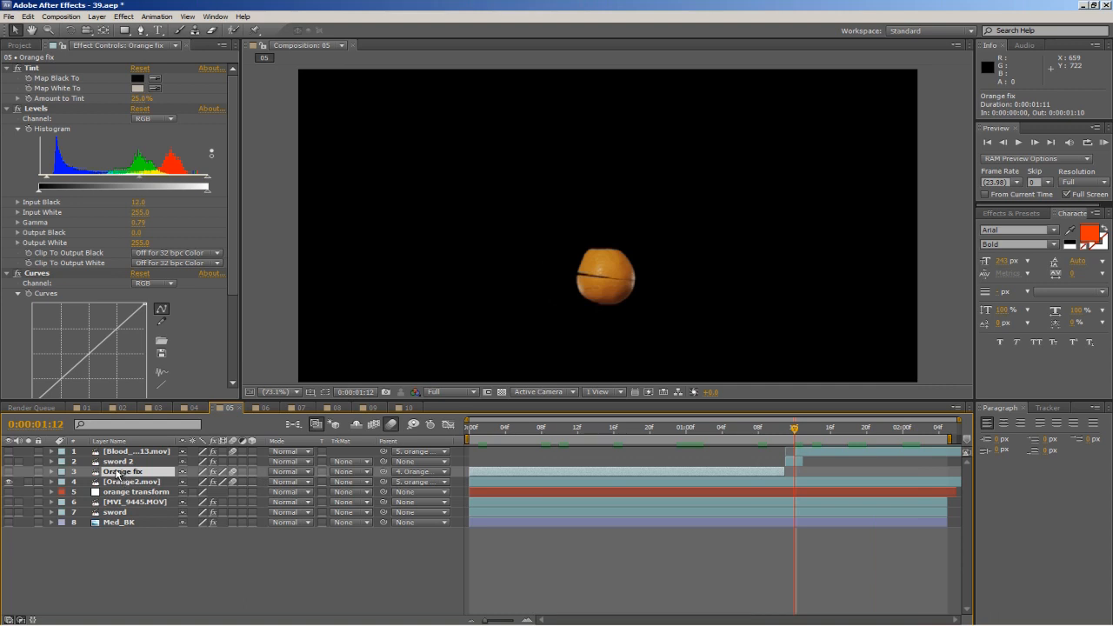
pyautogui.click(8, 502)
pyautogui.click(8, 522)
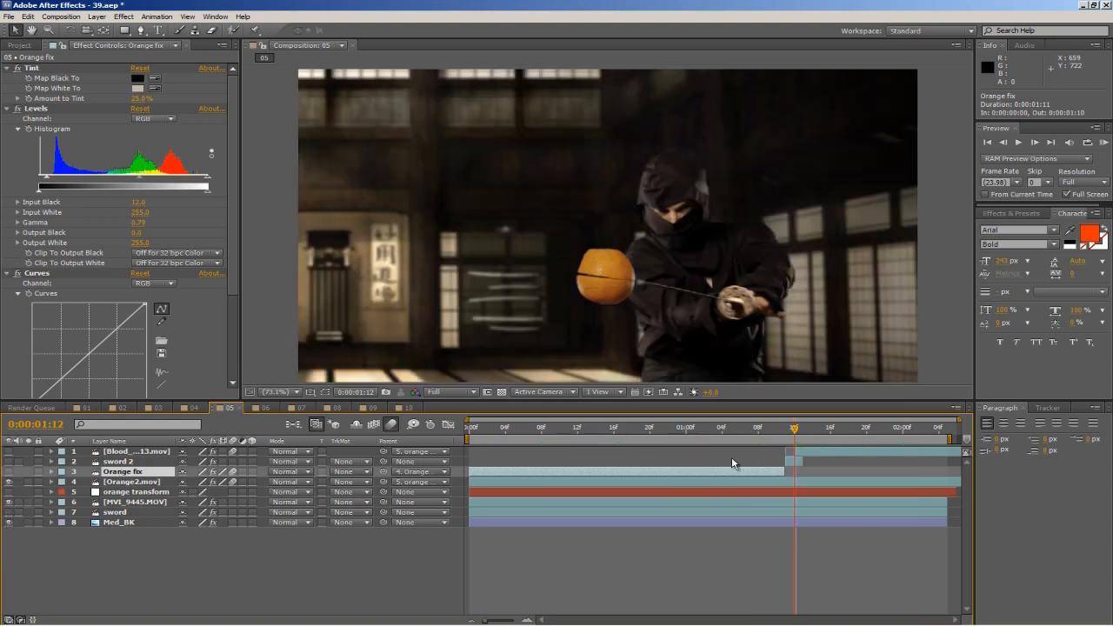
pyautogui.moveTo(793, 429)
pyautogui.mouseDown()
pyautogui.moveTo(777, 429)
pyautogui.moveTo(818, 432)
pyautogui.moveTo(794, 432)
pyautogui.mouseUp()
pyautogui.click(11, 463)
pyautogui.click(9, 514)
# Inspect the Blood_Burst_13.mov layer's effects and review the orange slice in the composite between 0:00:01:01 and 0:00:02:00.
pyautogui.moveTo(794, 429); pyautogui.dragTo(756, 437)
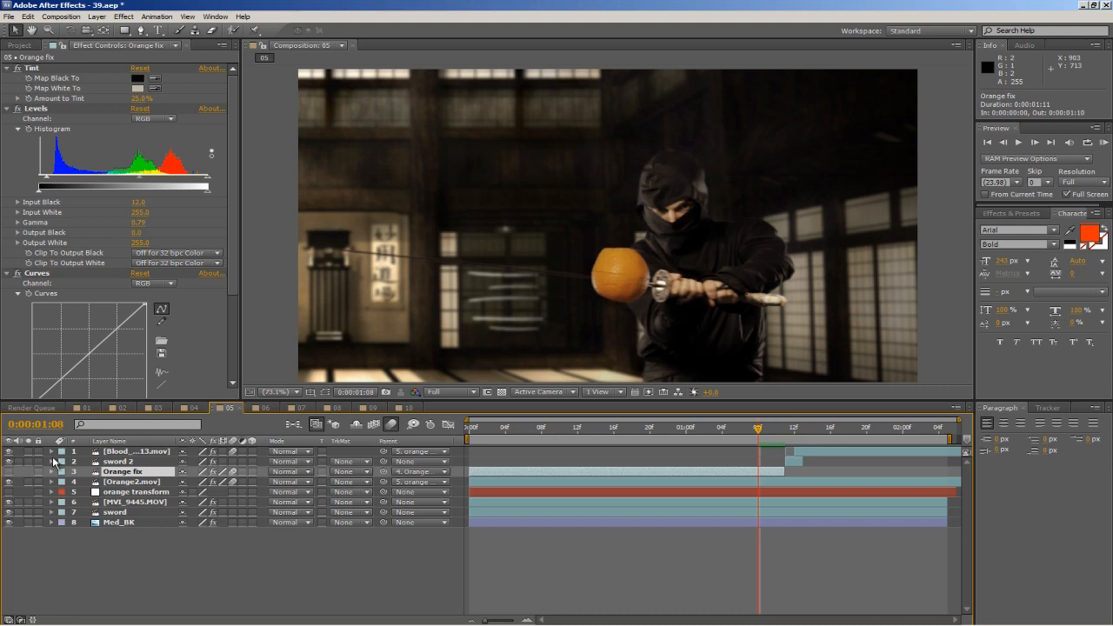
pyautogui.click(115, 453)
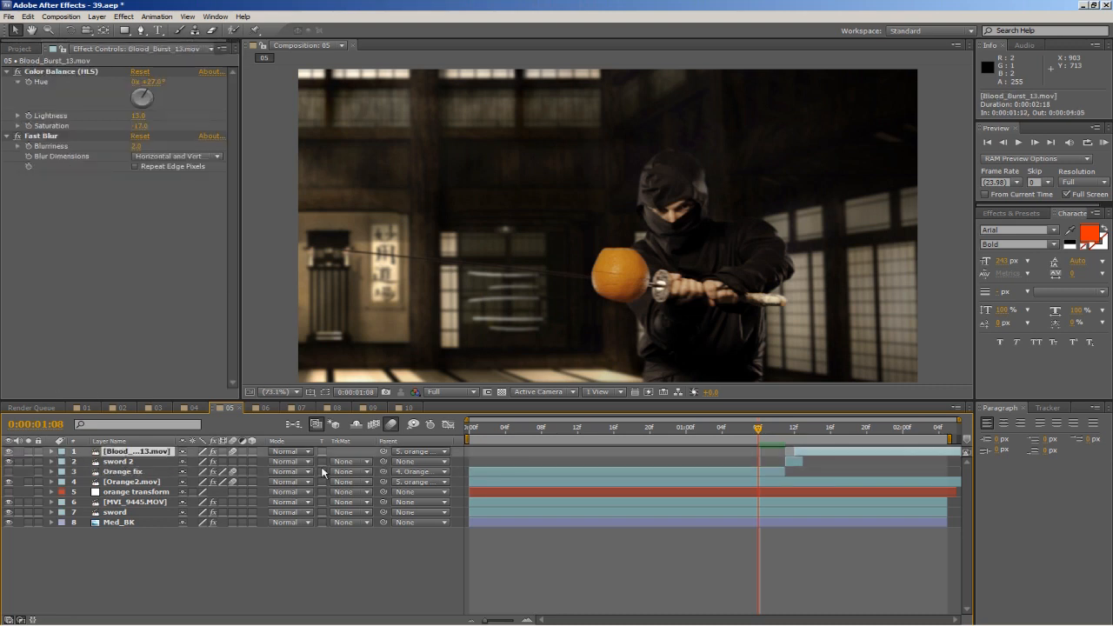
pyautogui.click(707, 431)
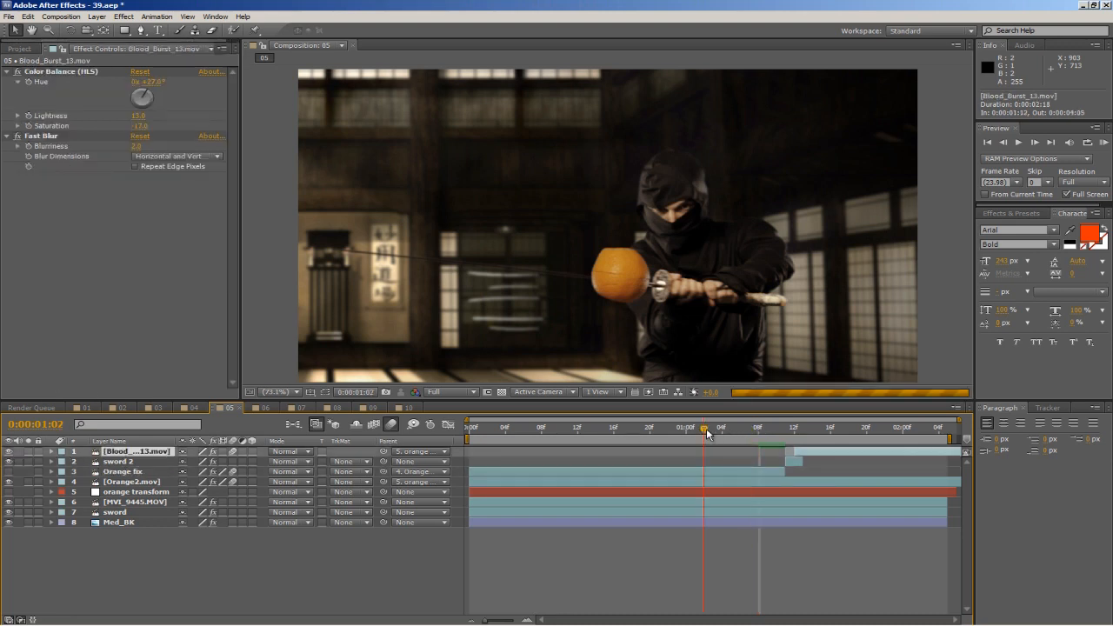
pyautogui.press('space')
pyautogui.moveTo(799, 428); pyautogui.dragTo(840, 428)
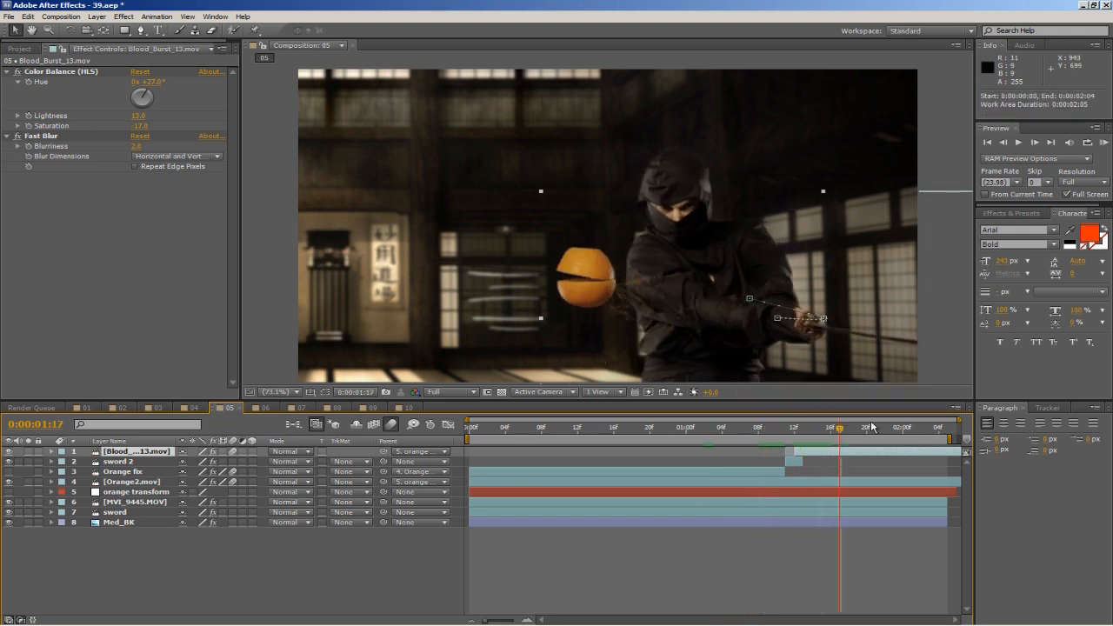
pyautogui.moveTo(840, 429); pyautogui.dragTo(903, 430)
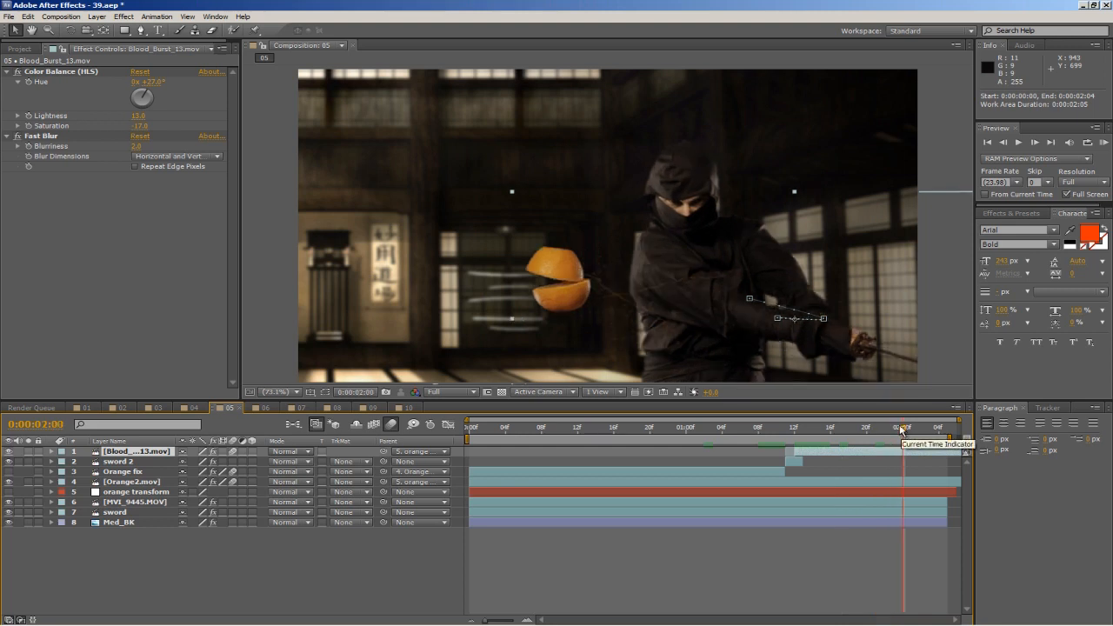
pyautogui.moveTo(903, 430); pyautogui.dragTo(695, 432)
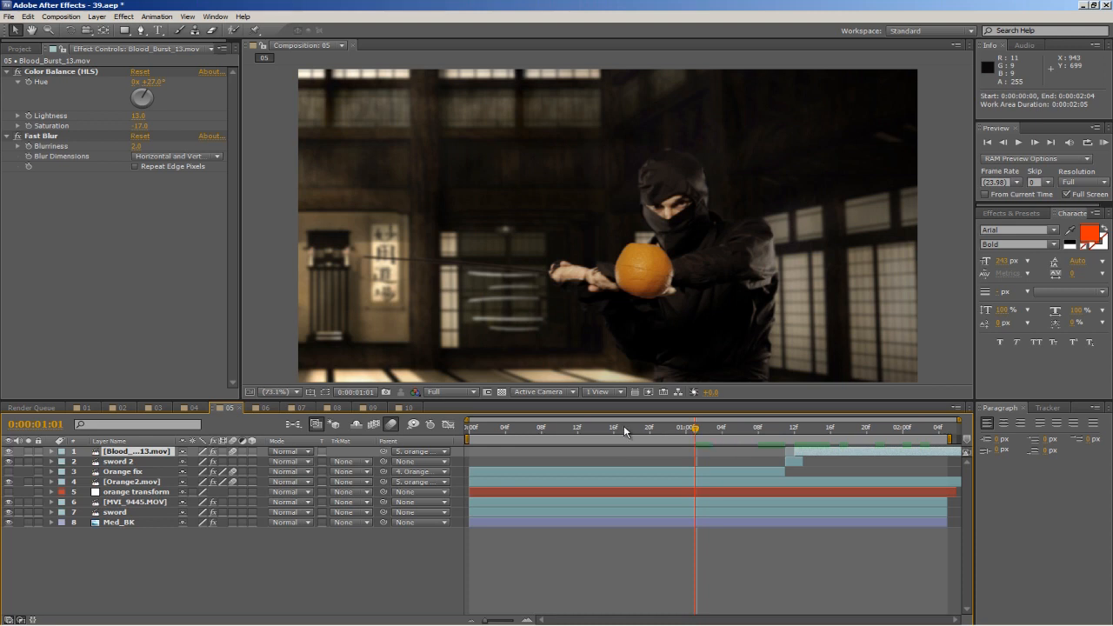
# Switch to Premiere Pro, load MVI_9444.MOV in the source monitor and play it from near the beginning.
pyautogui.hotkey('alt', 'Tab')
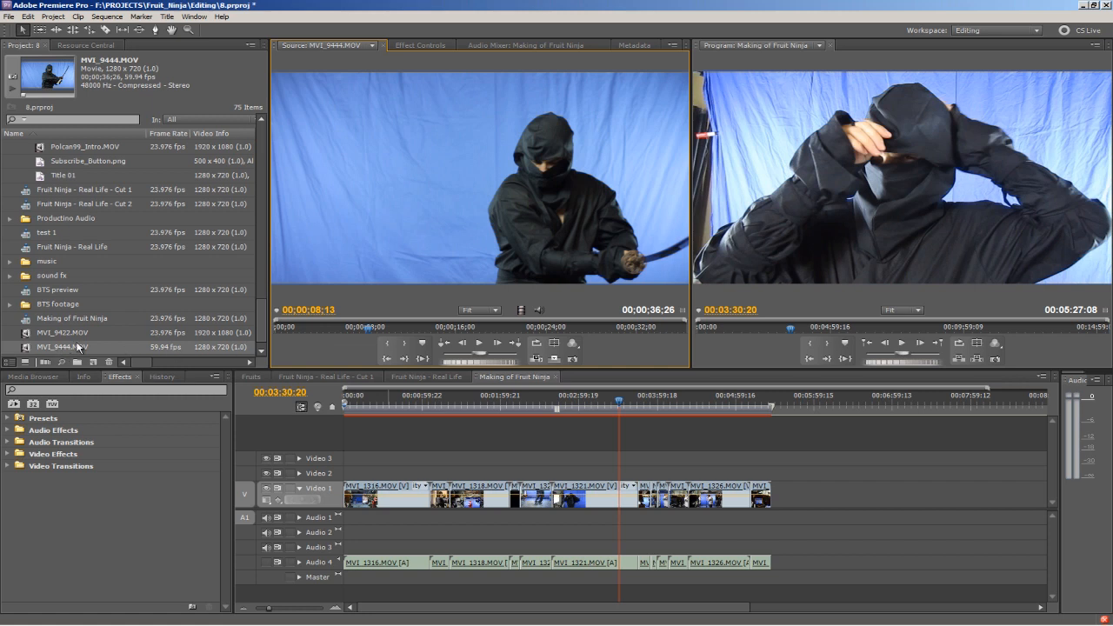
pyautogui.doubleClick(26, 348)
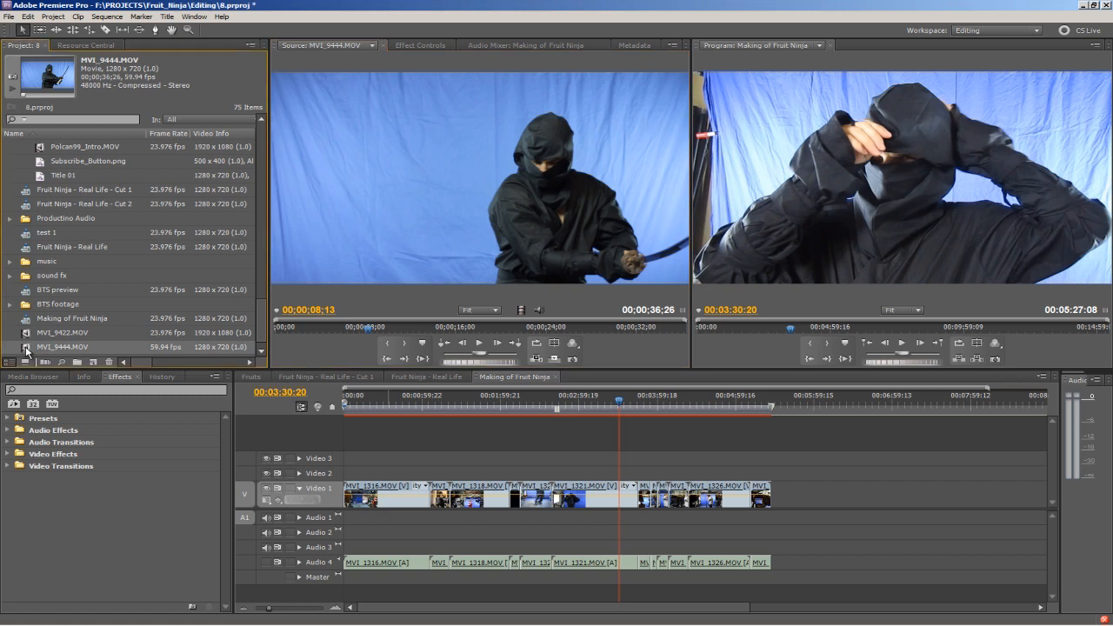
pyautogui.moveTo(287, 329); pyautogui.dragTo(278, 328)
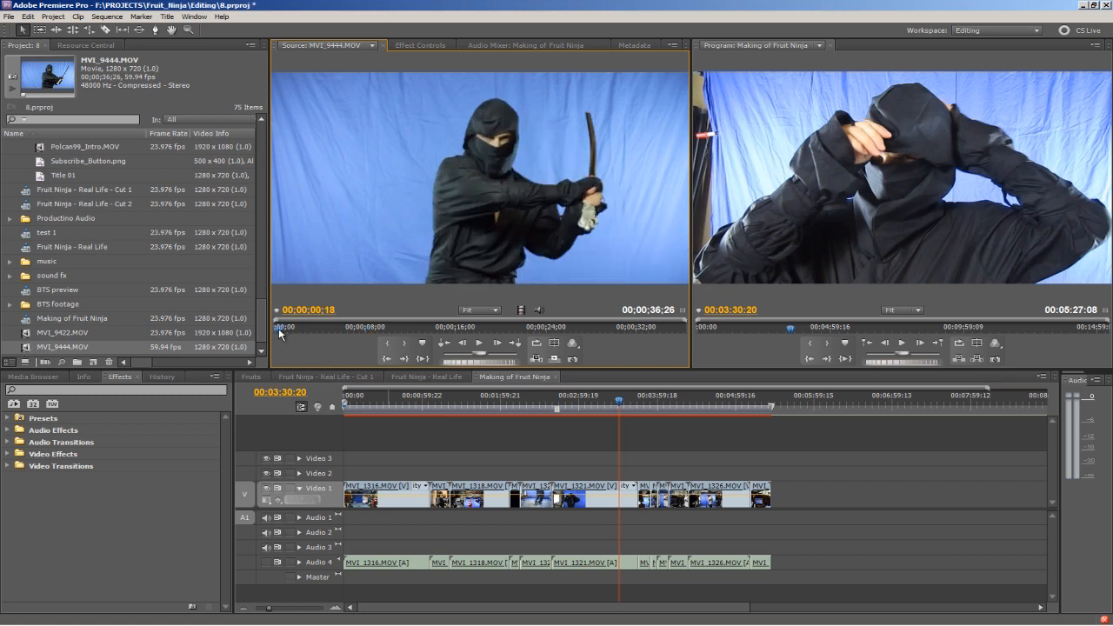
pyautogui.click(479, 344)
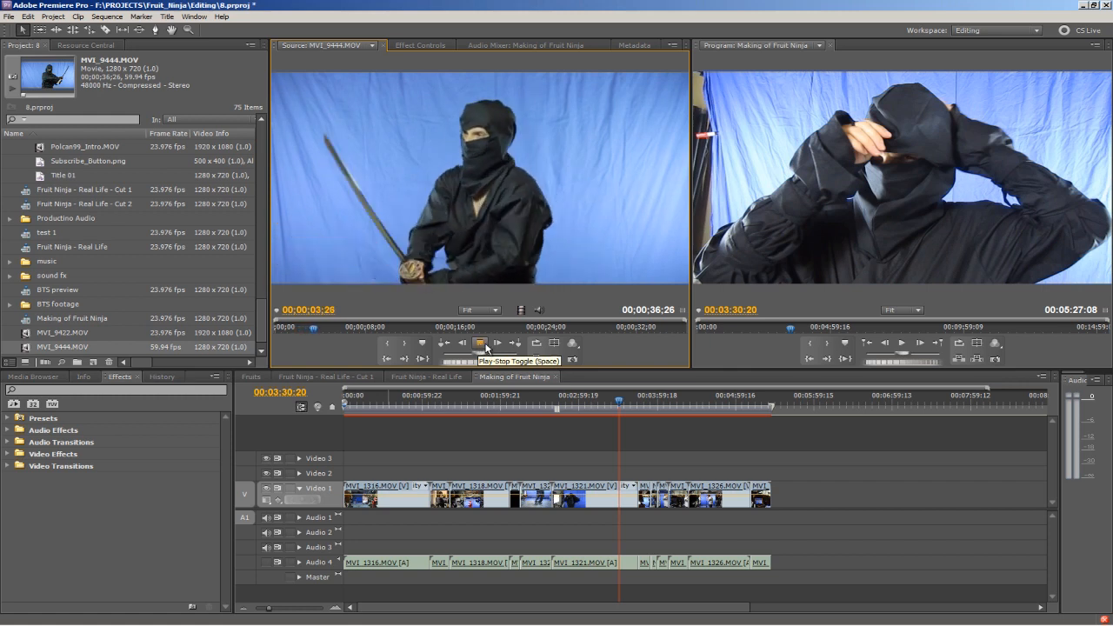
pyautogui.press('space')
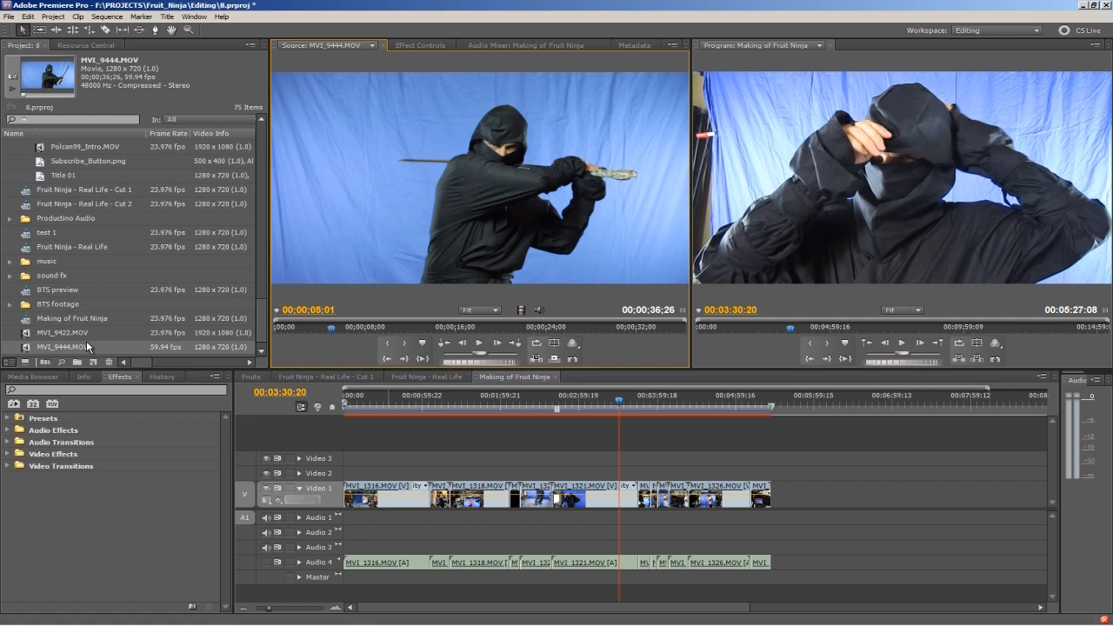
# Interpret the MVI_9444.MOV footage with an assumed frame rate of 23.976 fps.
pyautogui.click(31, 349)
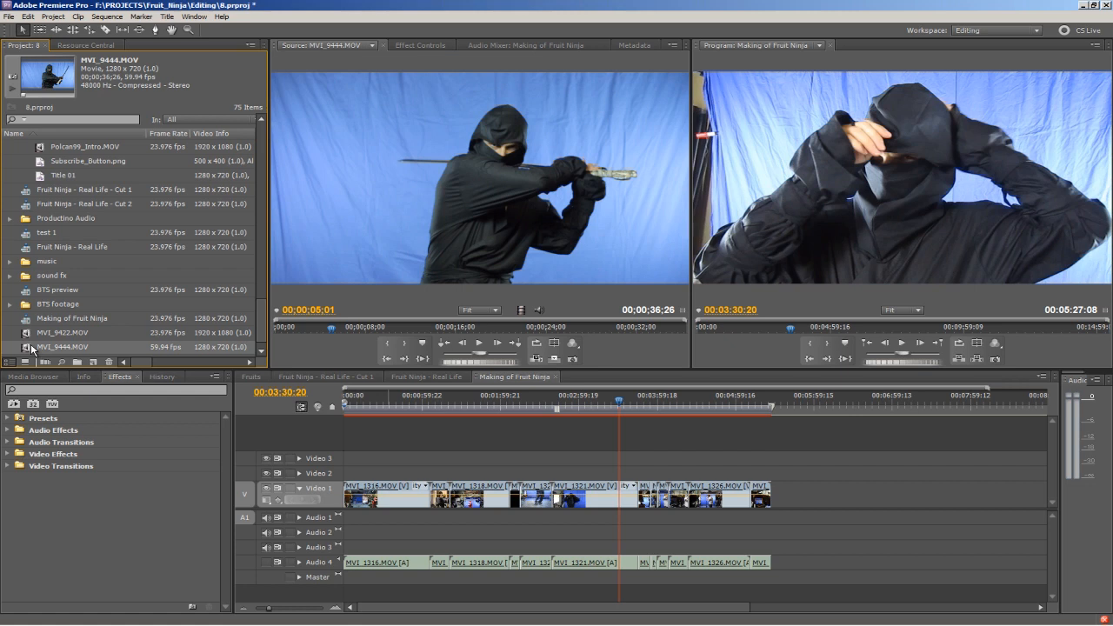
pyautogui.rightClick(31, 348)
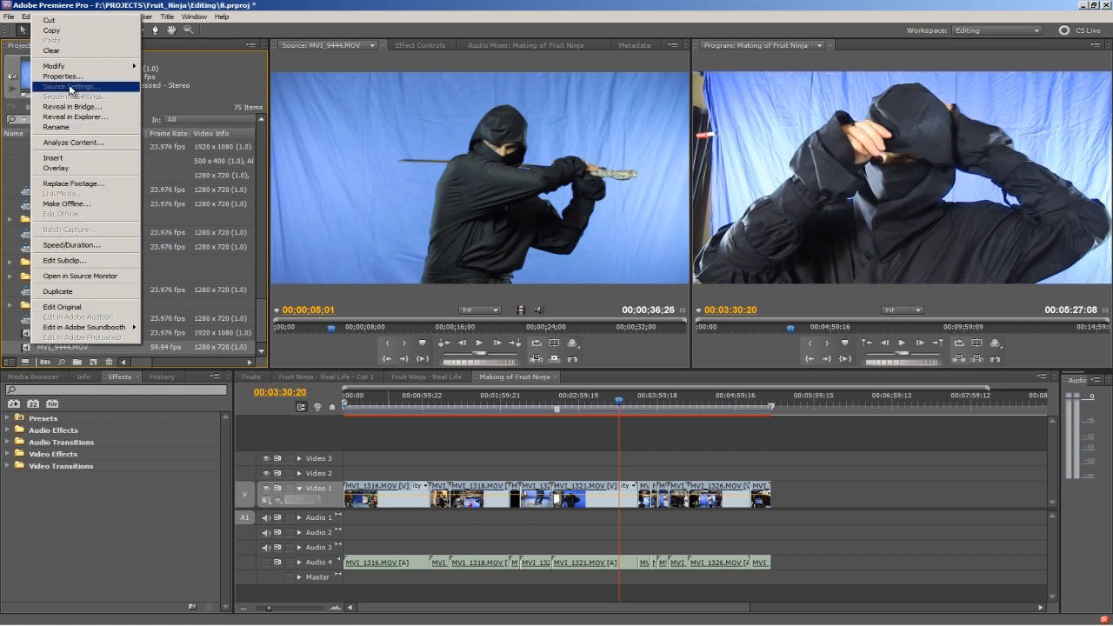
pyautogui.moveTo(77, 68)
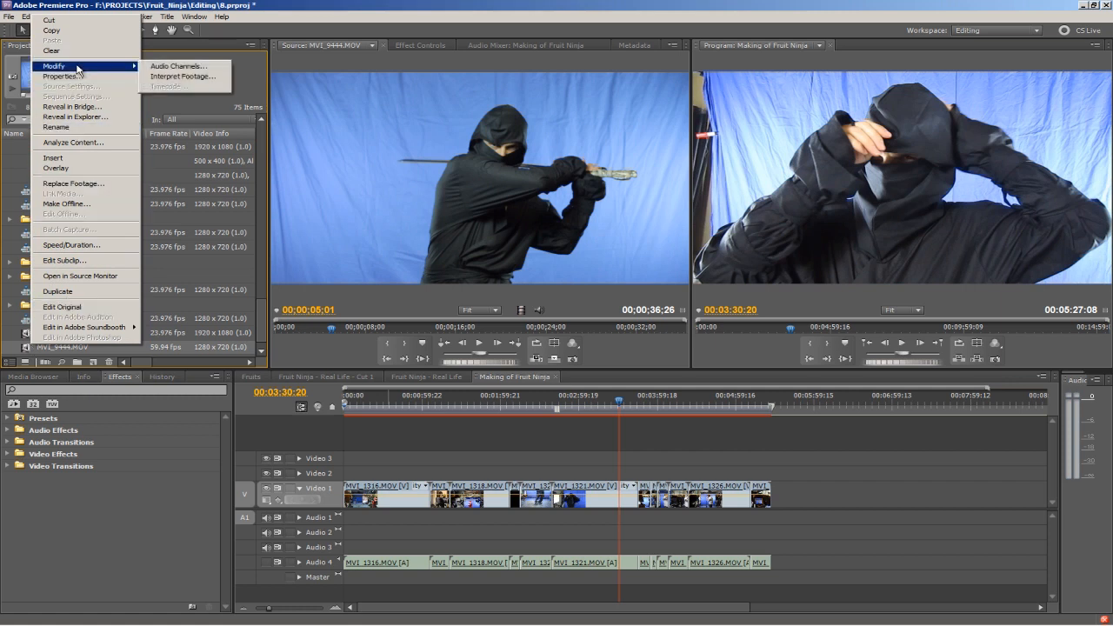
pyautogui.click(185, 77)
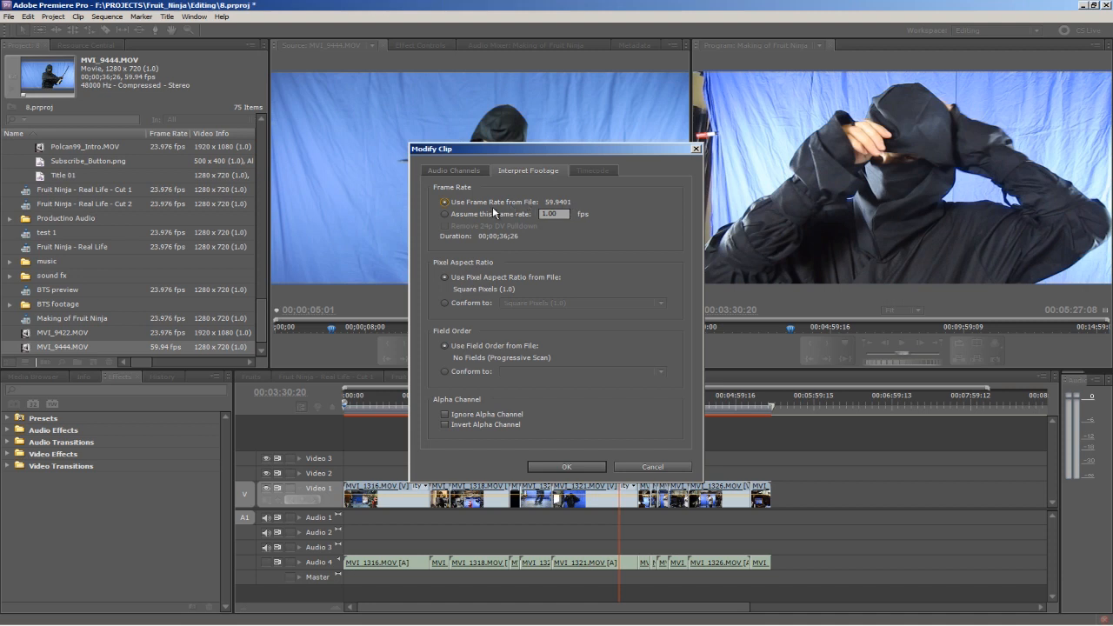
pyautogui.click(445, 214)
pyautogui.write('23.976')
pyautogui.click(568, 466)
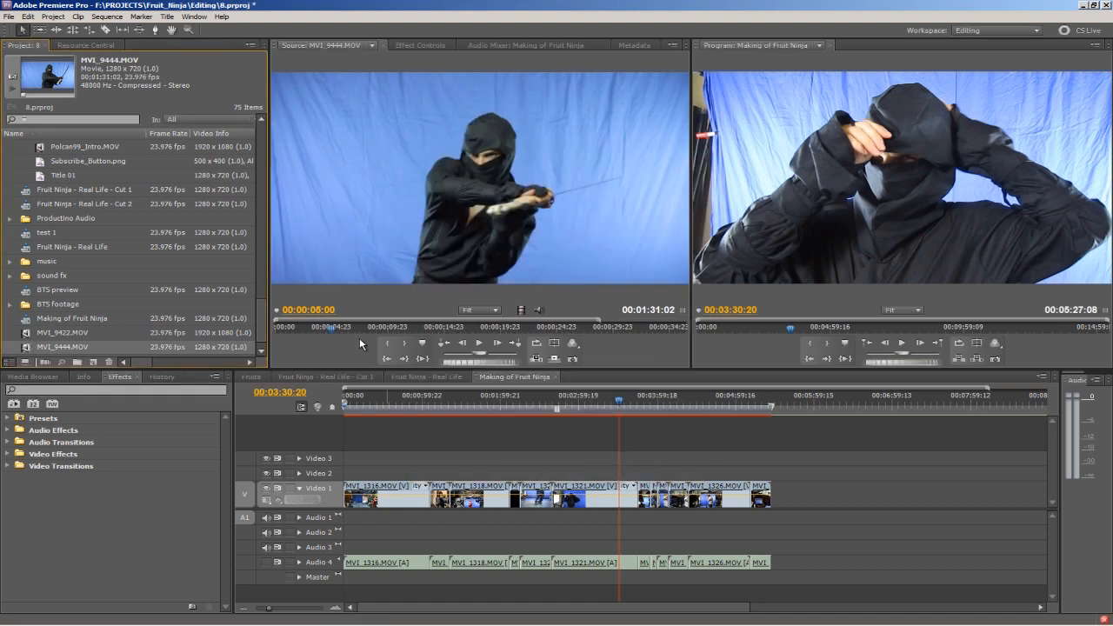
# Play the reinterpreted MVI_9444.MOV from its start to check the slow motion.
pyautogui.click(277, 328)
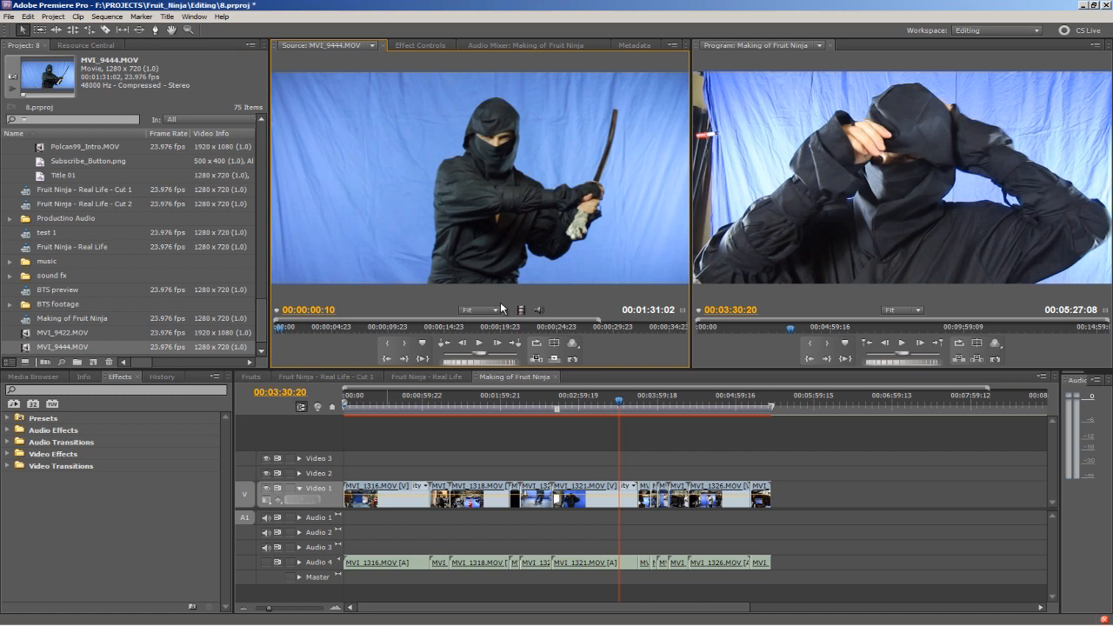
pyautogui.click(480, 344)
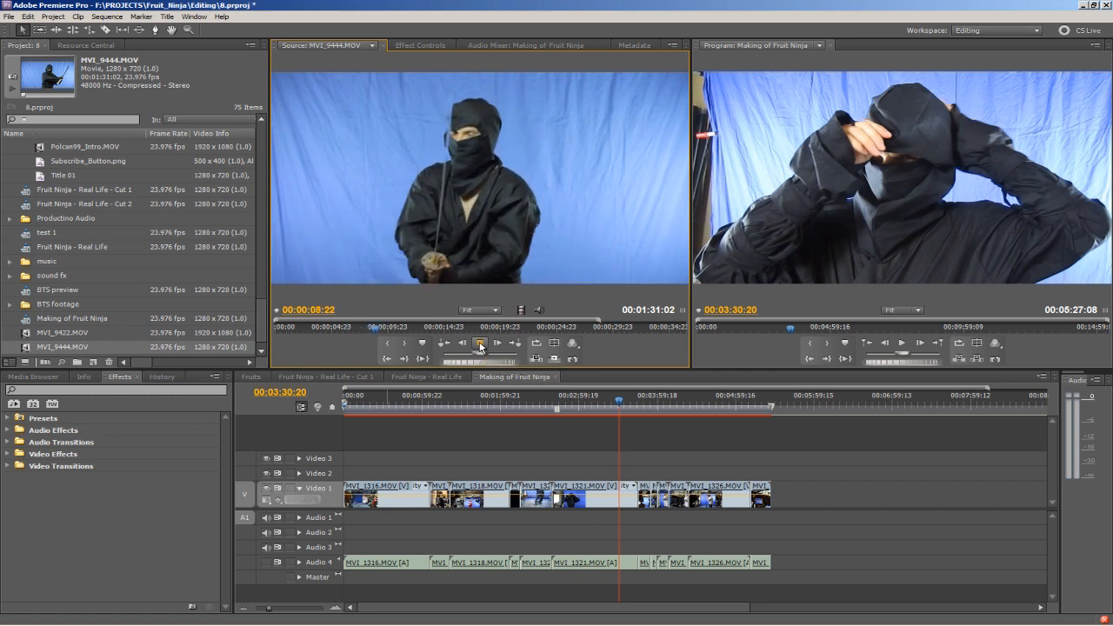
pyautogui.click(477, 345)
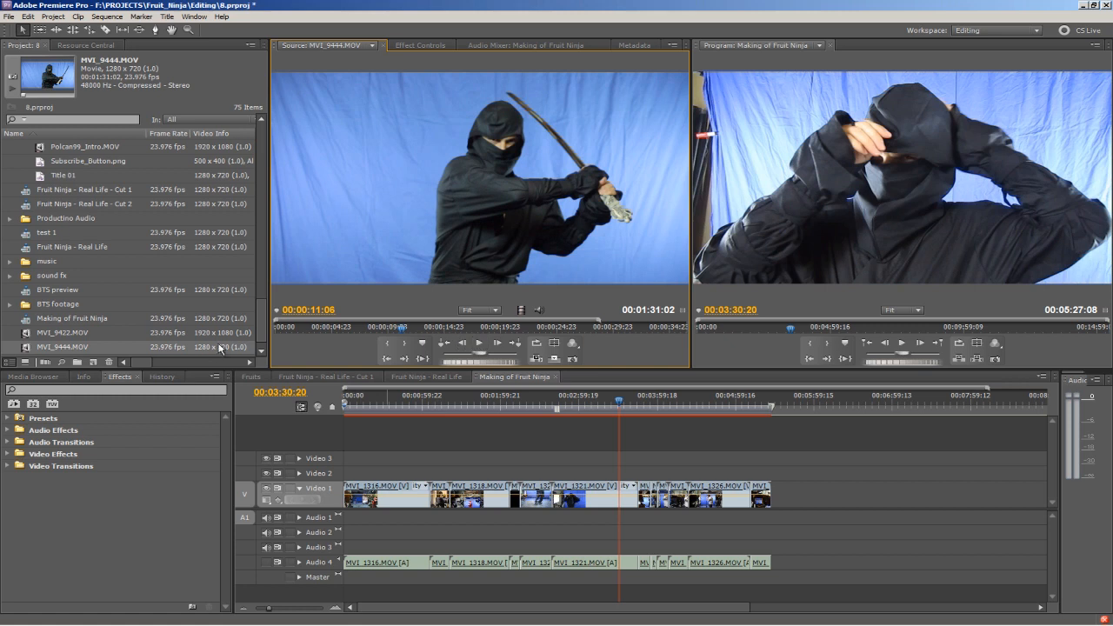
# Examine the Interpret Footage settings for the clips MVI_9452.MOV through MVI_9467.MOV together, then return to the start of the footage list.
pyautogui.click(262, 327)
pyautogui.moveTo(263, 326); pyautogui.dragTo(257, 242)
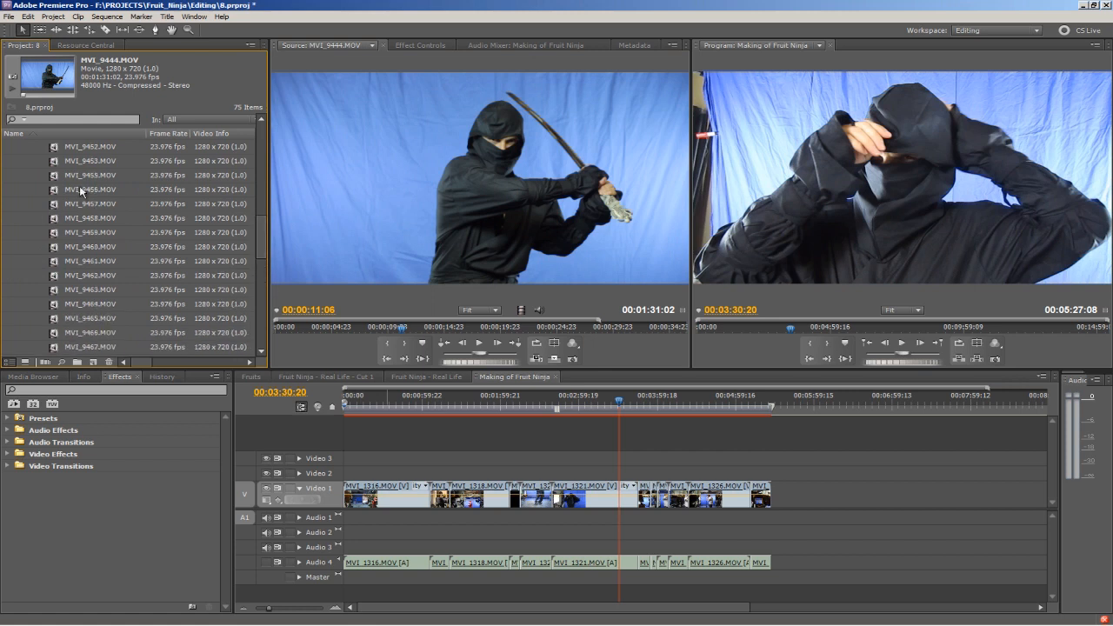
pyautogui.click(52, 148)
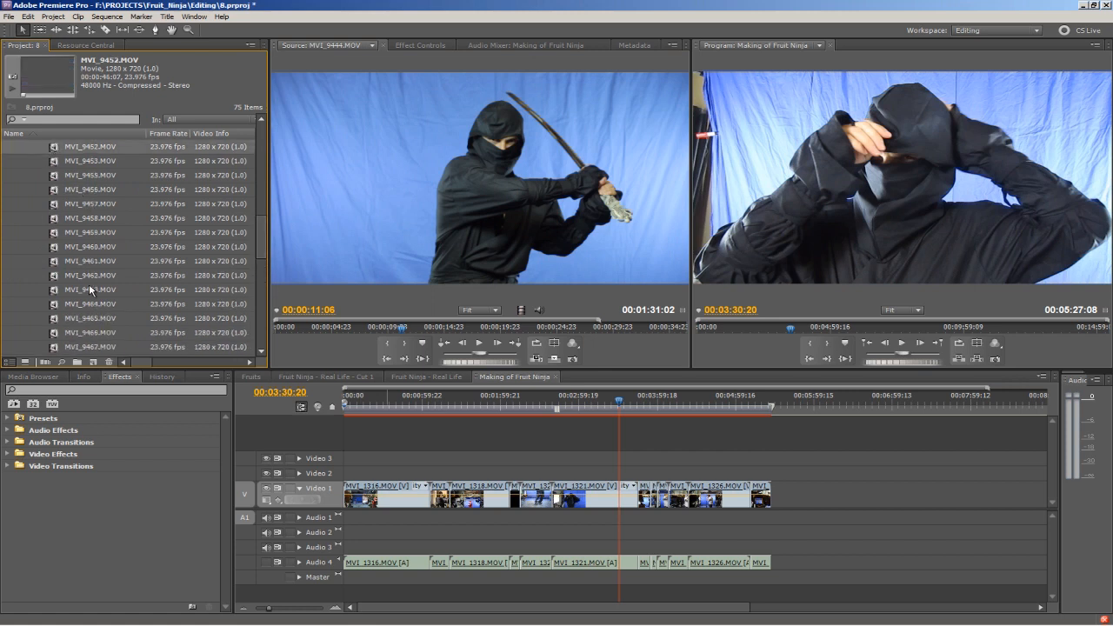
pyautogui.keyDown('shift'); pyautogui.click(58, 348); pyautogui.keyUp('shift')
pyautogui.rightClick(76, 214)
pyautogui.moveTo(139, 264)
pyautogui.click(214, 277)
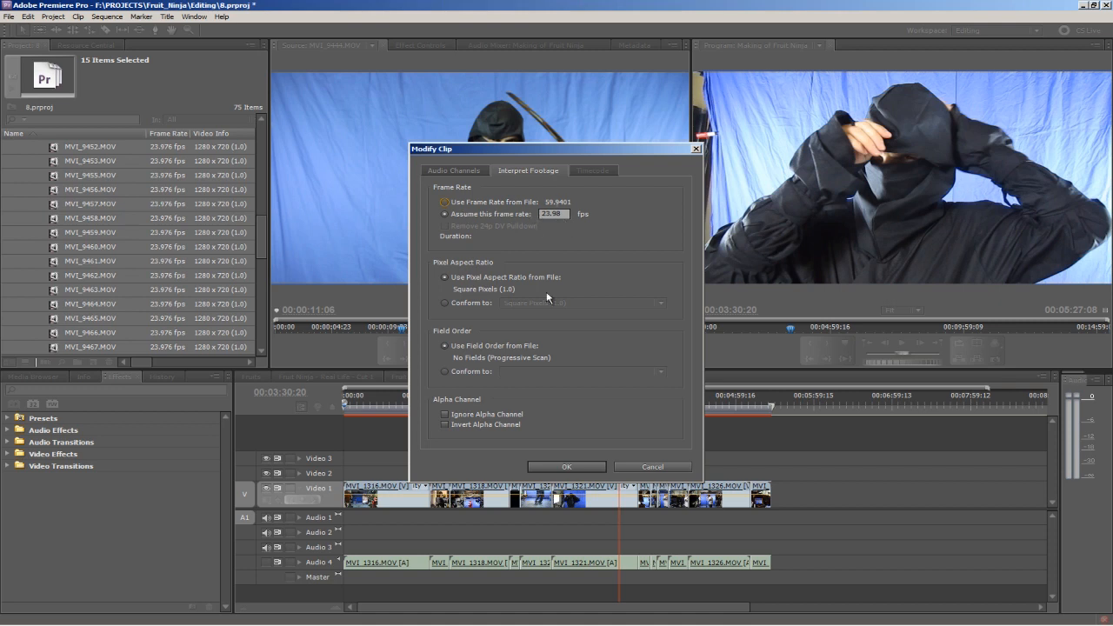
pyautogui.click(644, 467)
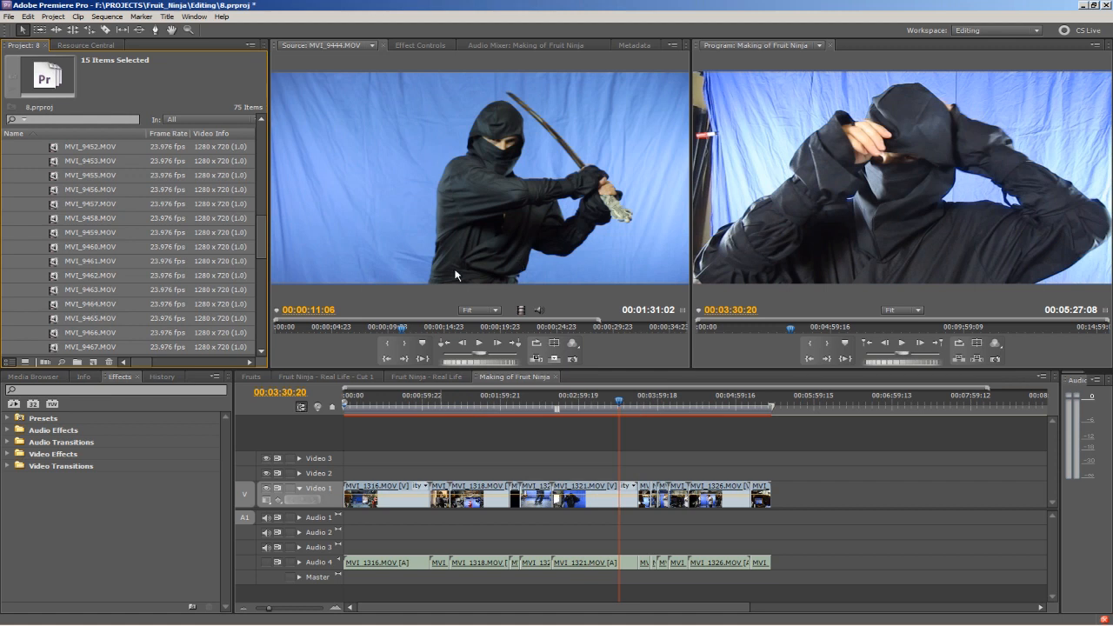
pyautogui.moveTo(264, 228); pyautogui.dragTo(264, 126)
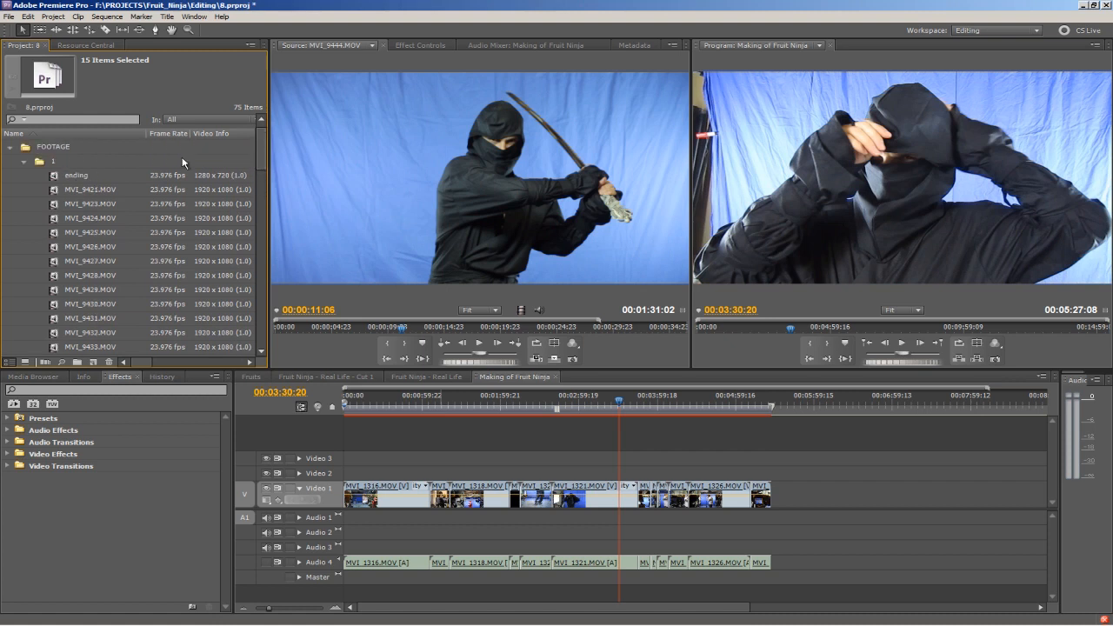
# Collapse footage bin 1, look through the remaining project items and switch to After Effects.
pyautogui.click(24, 163)
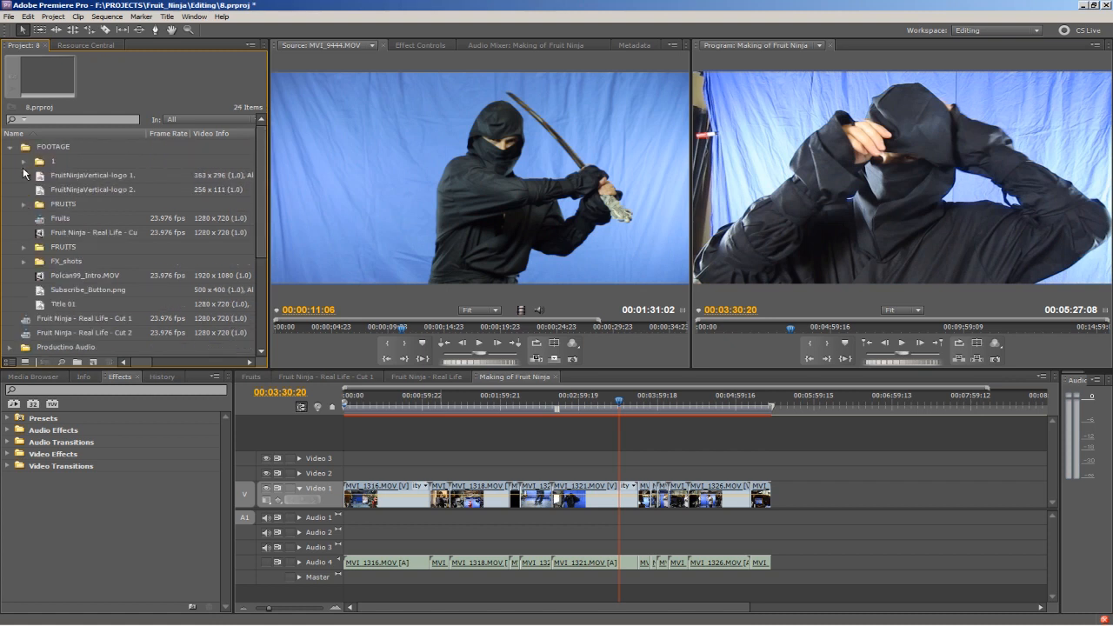
pyautogui.moveTo(259, 201); pyautogui.dragTo(258, 286)
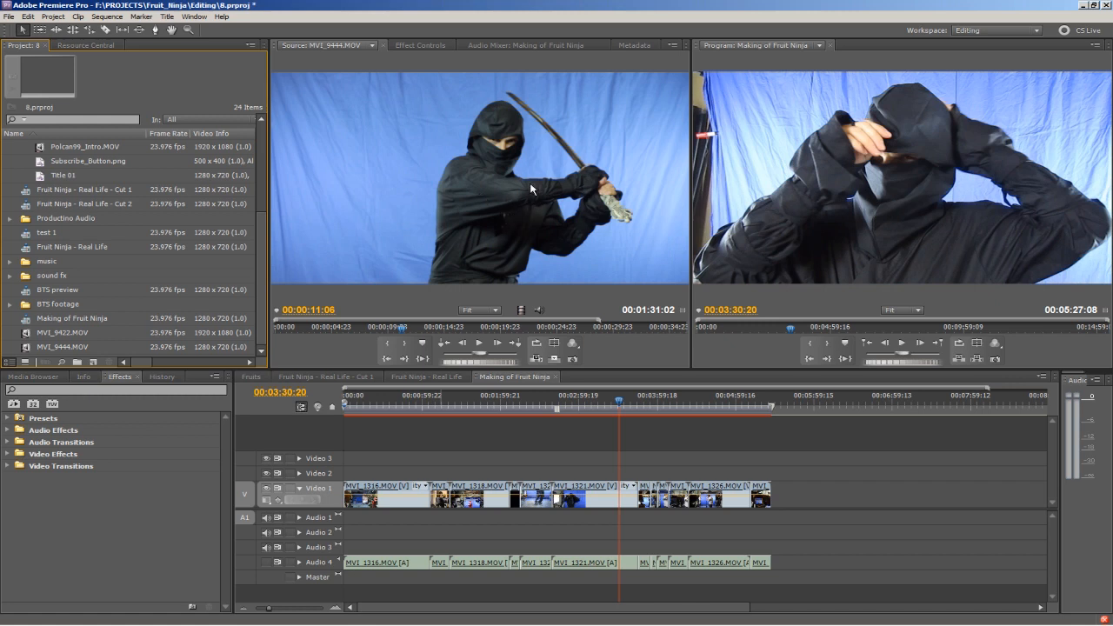
pyautogui.click(1084, 8)
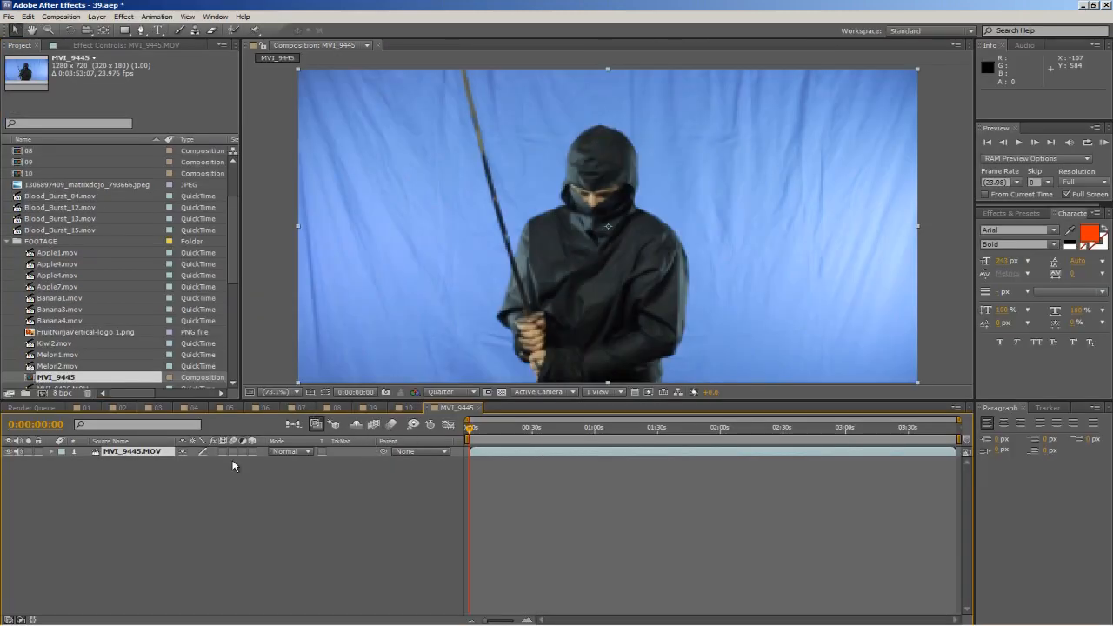
# Scrub through the MVI_9445 composition and set its preview resolution to Full.
pyautogui.moveTo(475, 433); pyautogui.dragTo(557, 430)
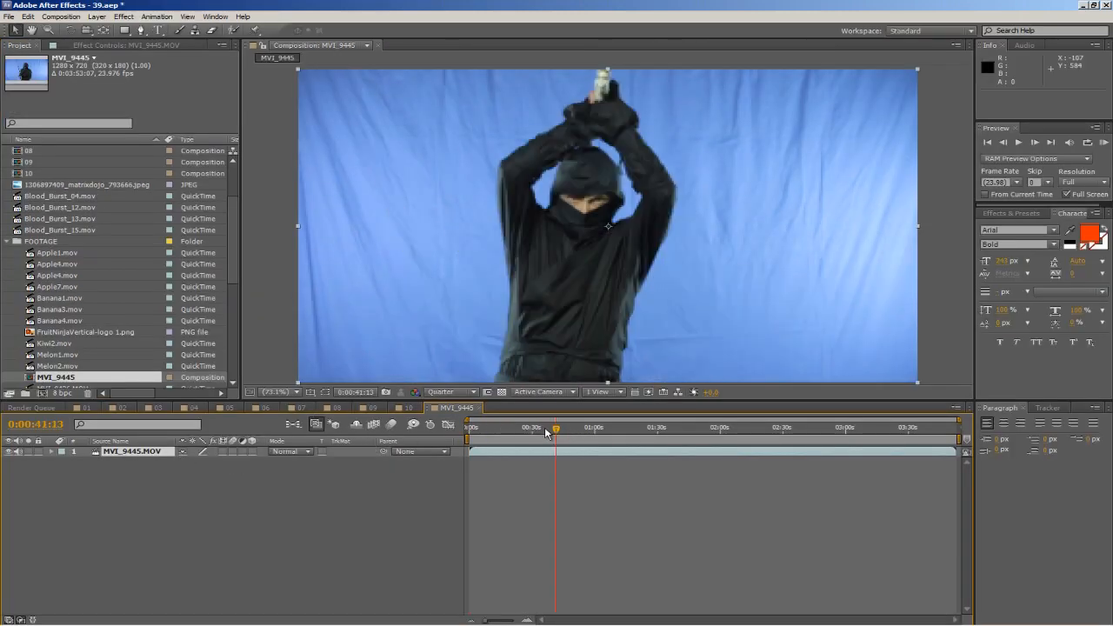
pyautogui.click(450, 392)
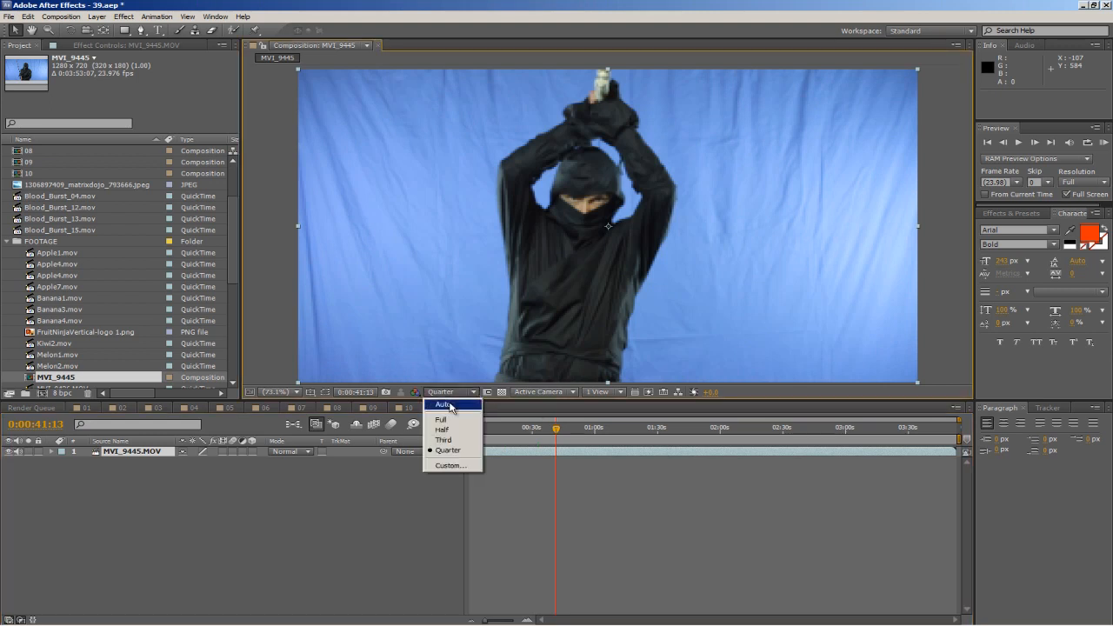
pyautogui.click(439, 400)
pyautogui.moveTo(593, 428); pyautogui.dragTo(618, 428)
pyautogui.moveTo(620, 426); pyautogui.dragTo(621, 424)
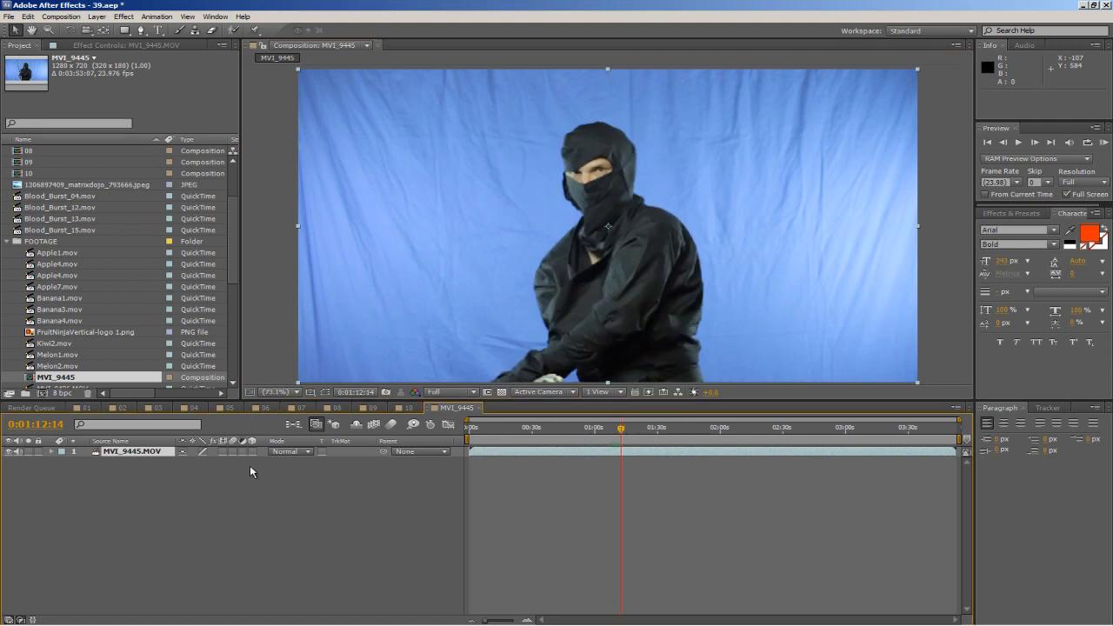
# Shorten the work area to about the first 16 seconds and narrow the timeline view to 0:00:29:11.
pyautogui.moveTo(479, 429); pyautogui.dragTo(488, 430)
pyautogui.moveTo(960, 434); pyautogui.dragTo(505, 435)
pyautogui.moveTo(951, 423); pyautogui.dragTo(589, 428)
pyautogui.click(507, 429)
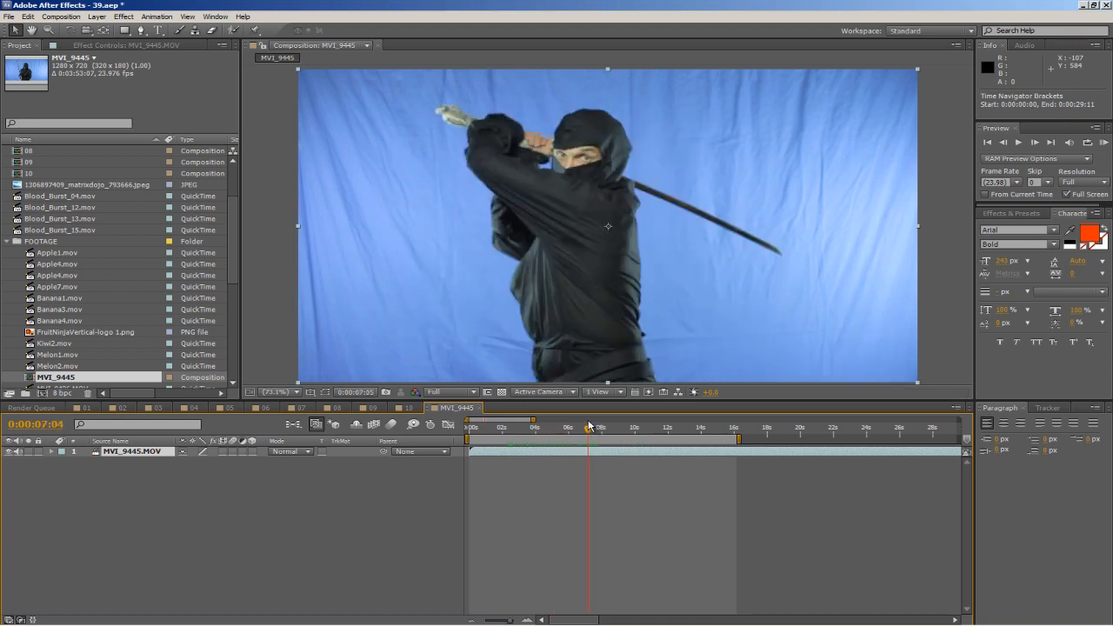
# Enable time remapping on the MVI_9445.MOV layer and add a Time Remap keyframe at 0:00:07:04.
pyautogui.click(52, 452)
pyautogui.rightClick(143, 452)
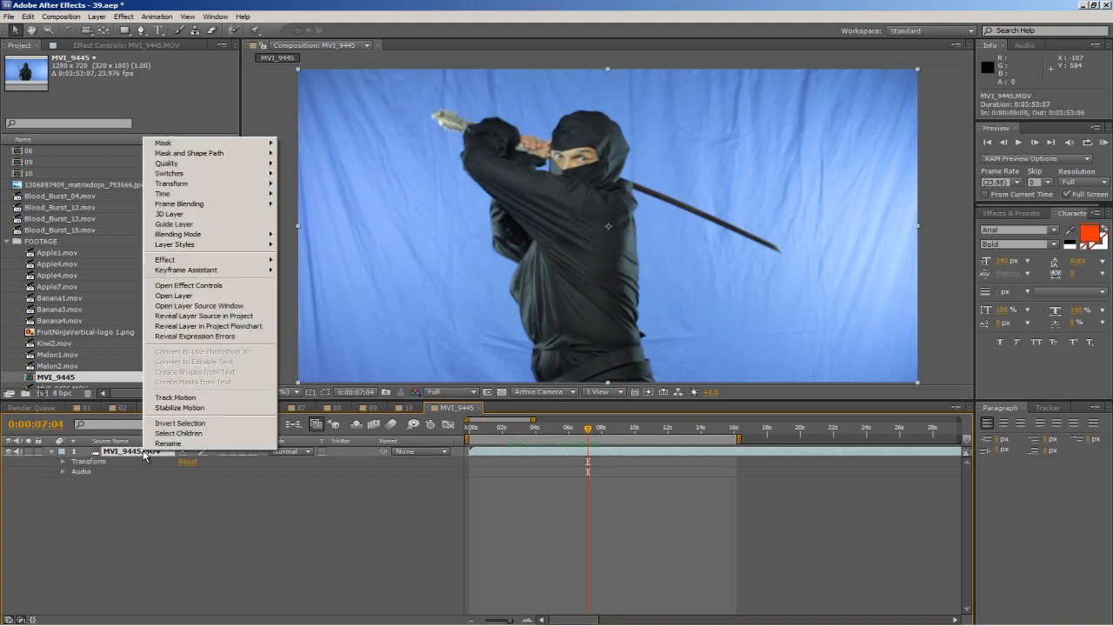
pyautogui.moveTo(271, 194)
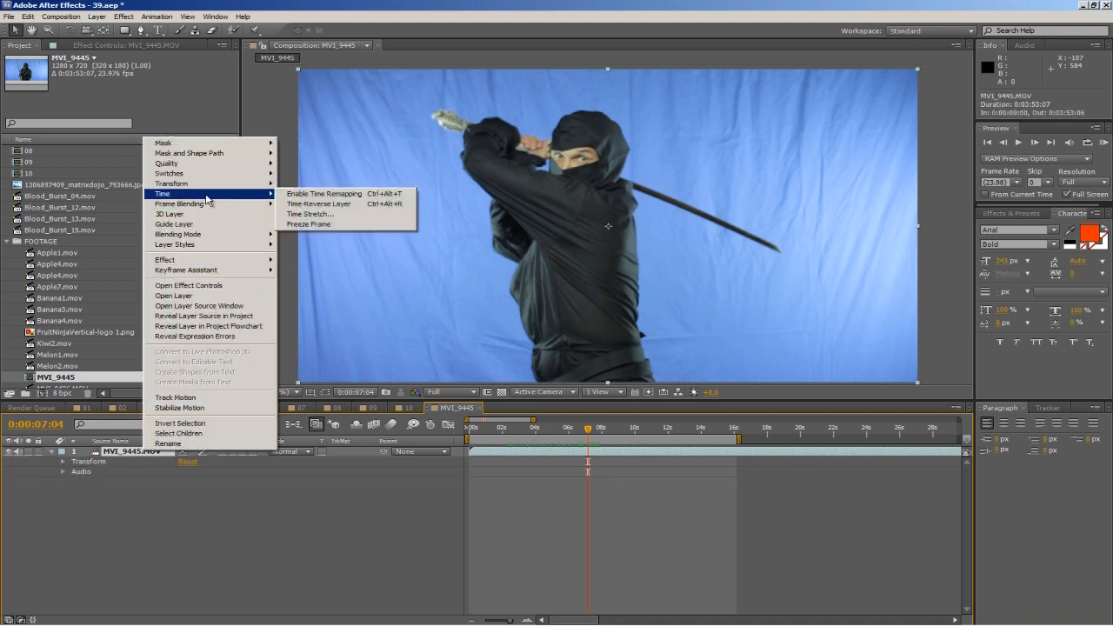
pyautogui.click(312, 194)
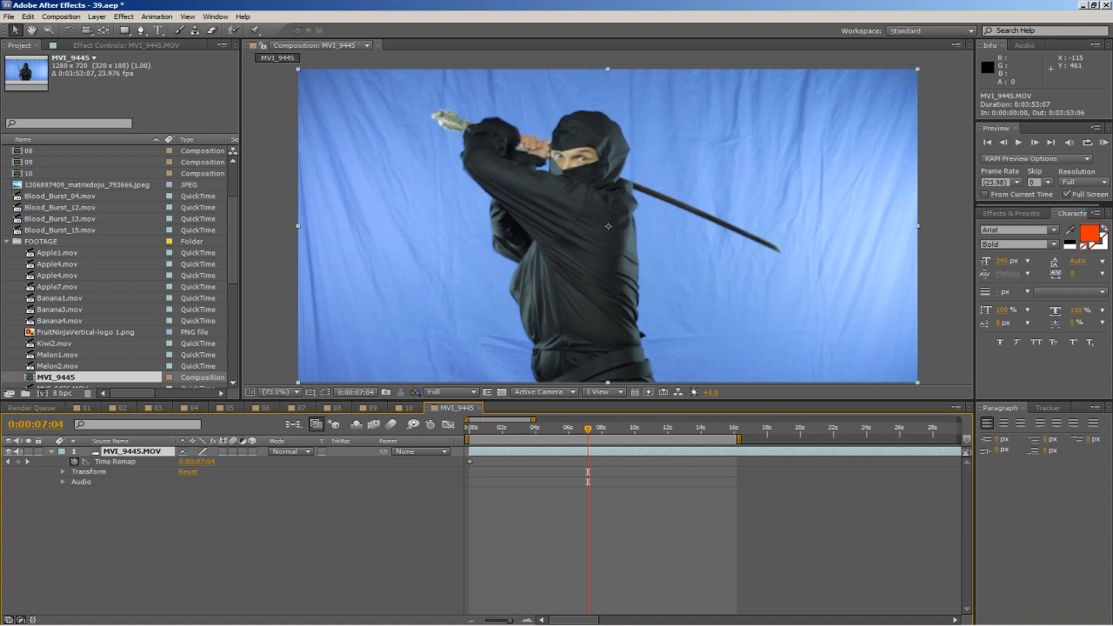
pyautogui.click(18, 463)
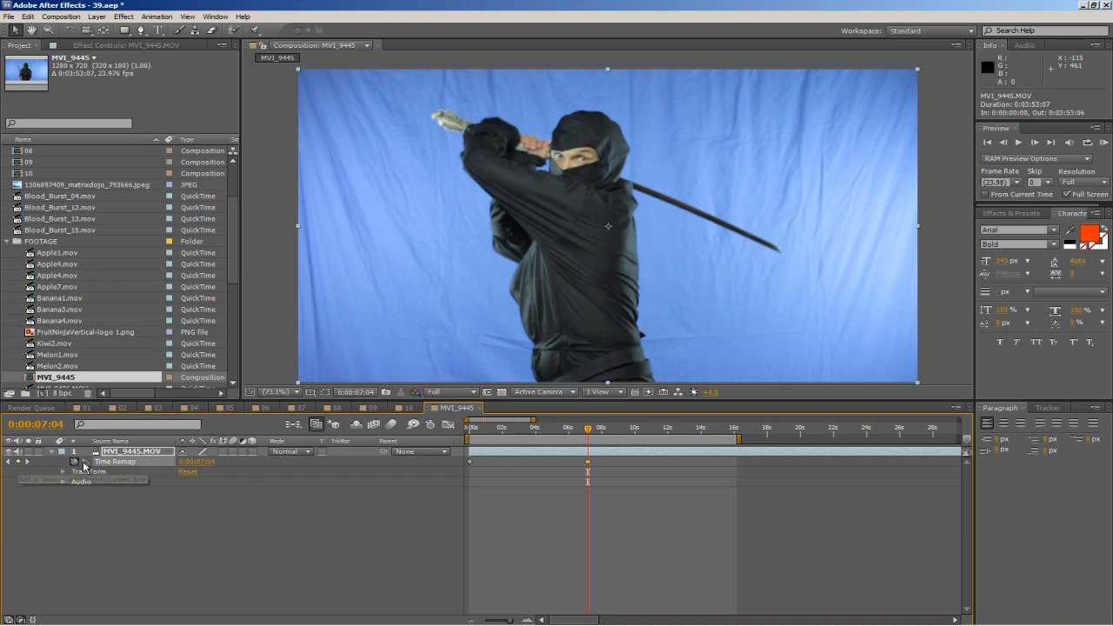
# Add Time Remap keyframes at 0:00:07:20 and 0:00:15:22.
pyautogui.moveTo(586, 435); pyautogui.dragTo(600, 430)
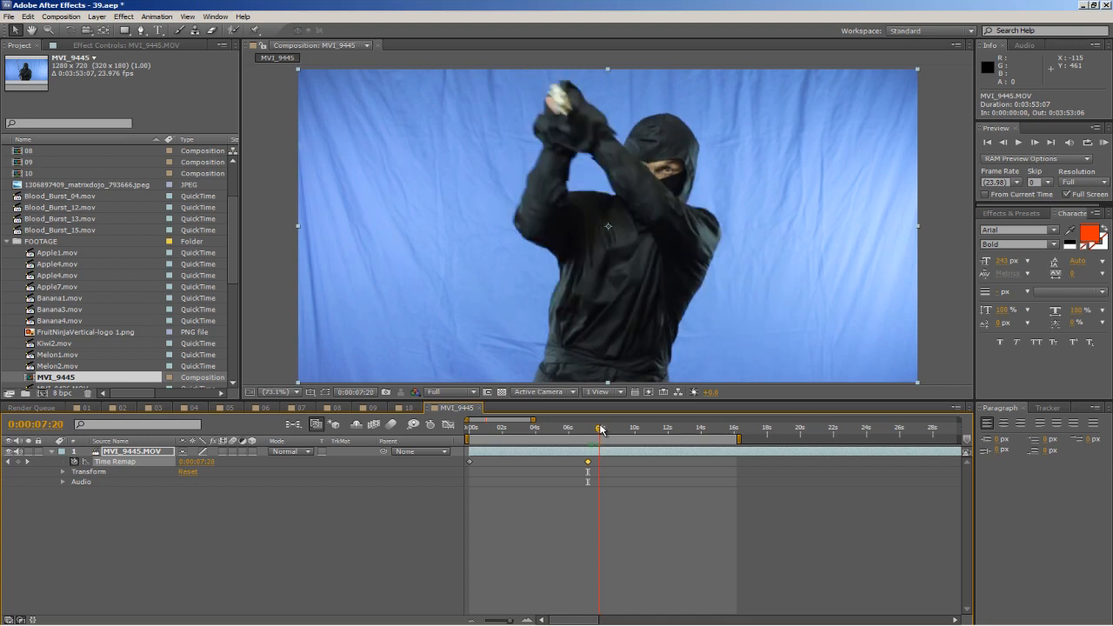
pyautogui.click(18, 463)
pyautogui.click(603, 433)
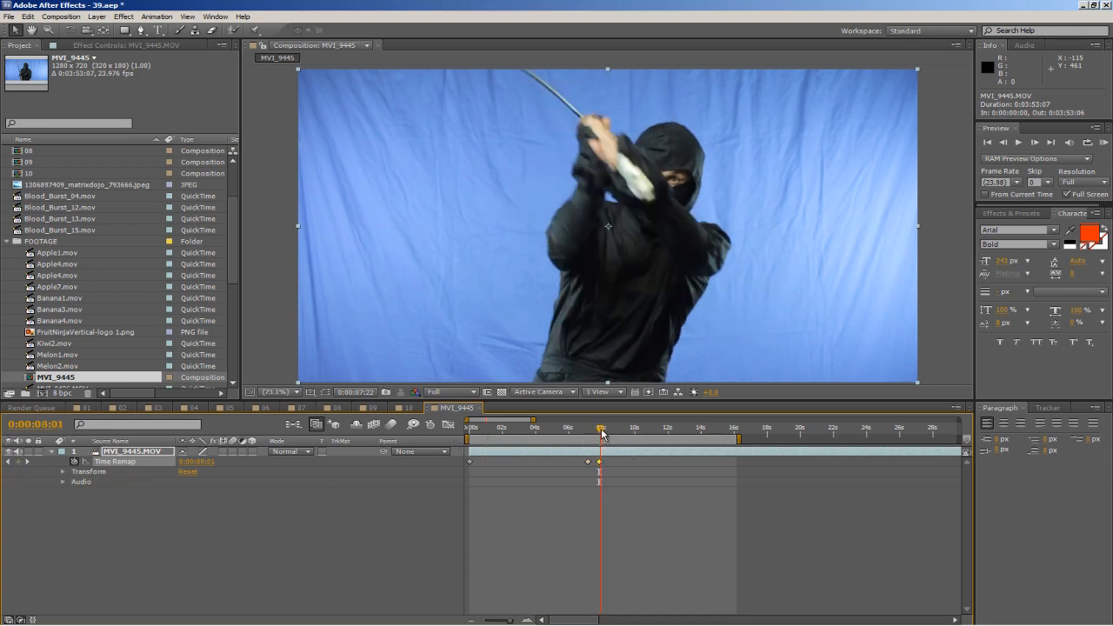
pyautogui.click(703, 439)
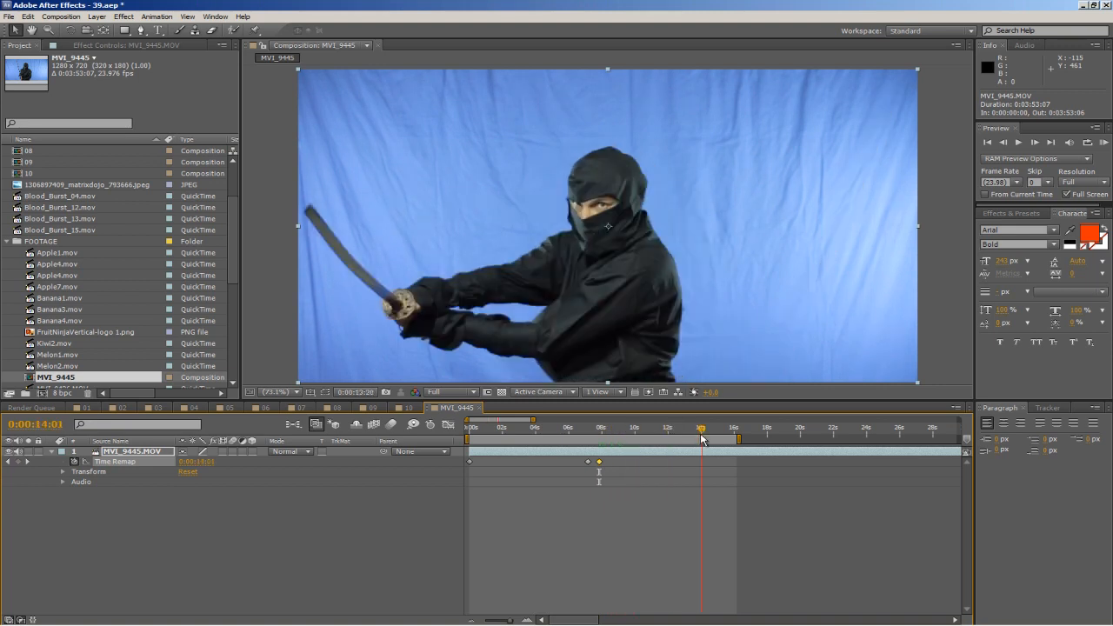
pyautogui.click(669, 433)
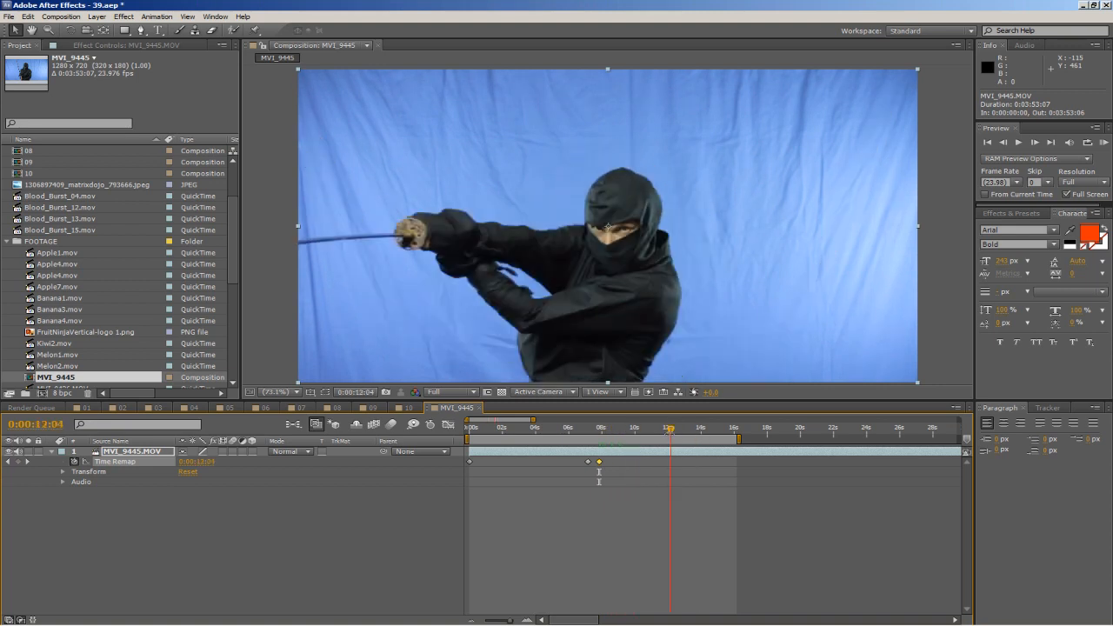
pyautogui.click(733, 429)
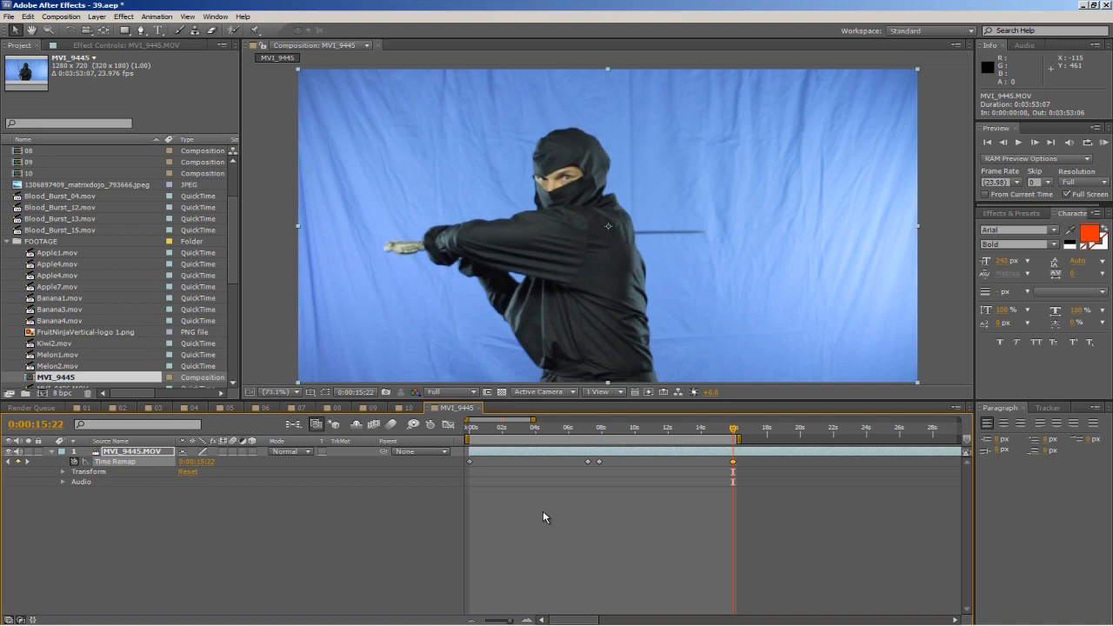
# Shift the last two Time Remap keyframes together so the first sits at 0:00:15:02, and extend the work area to 0:00:24:01.
pyautogui.moveTo(588, 431); pyautogui.dragTo(597, 432)
pyautogui.moveTo(770, 481); pyautogui.dragTo(660, 468)
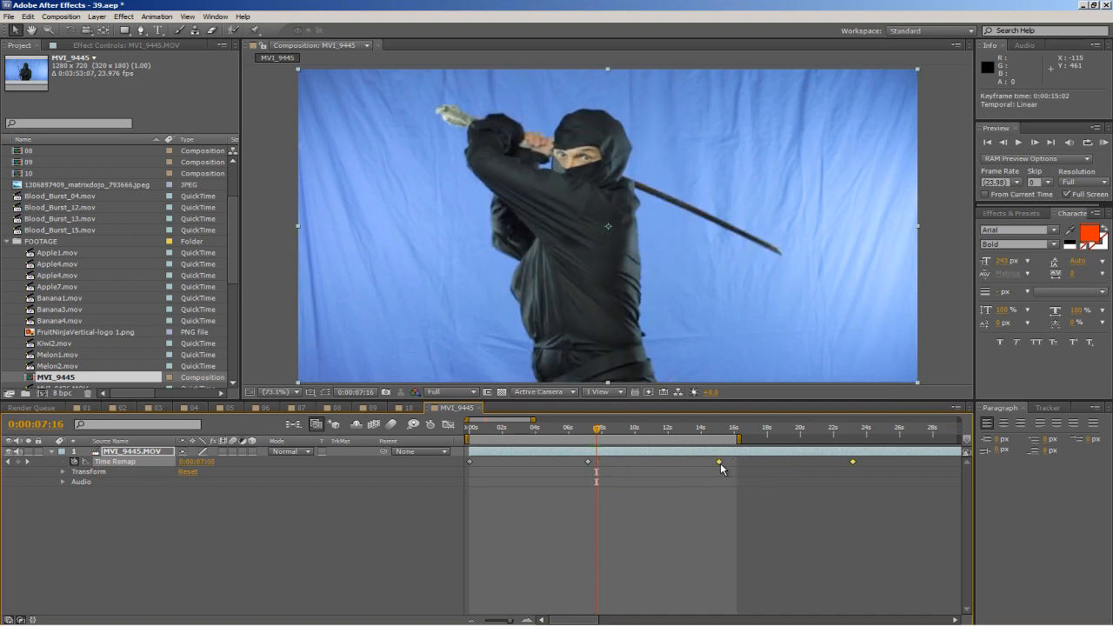
pyautogui.moveTo(596, 432); pyautogui.dragTo(869, 438)
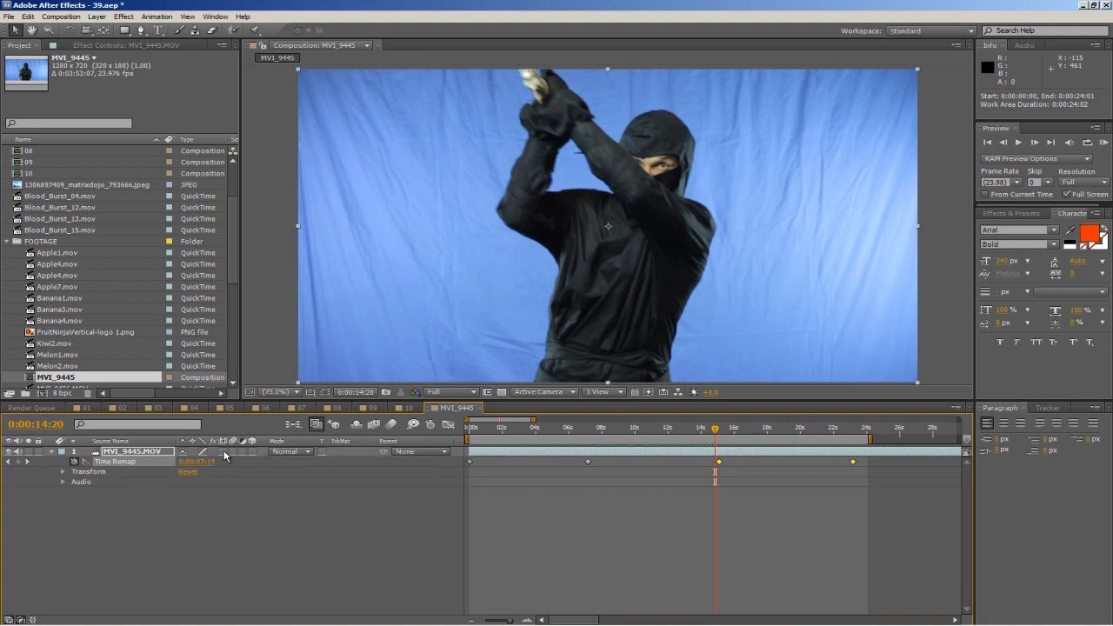
# Turn on frame blending for the MVI_9445.MOV layer and for the composition, and start a RAM preview.
pyautogui.click(223, 451)
pyautogui.click(223, 453)
pyautogui.click(374, 425)
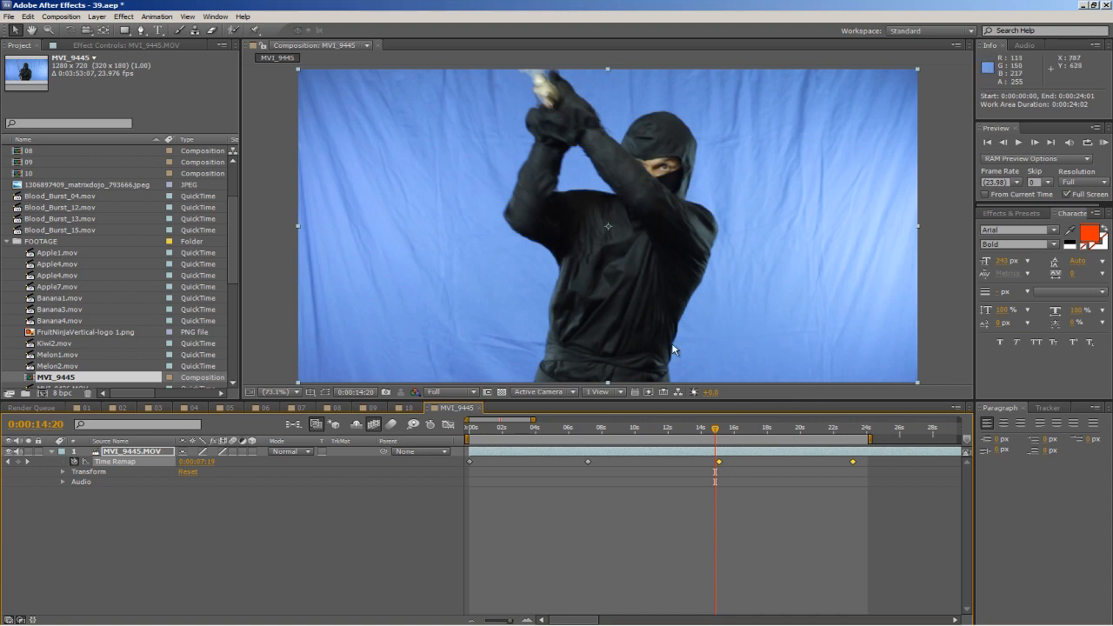
pyautogui.click(1104, 142)
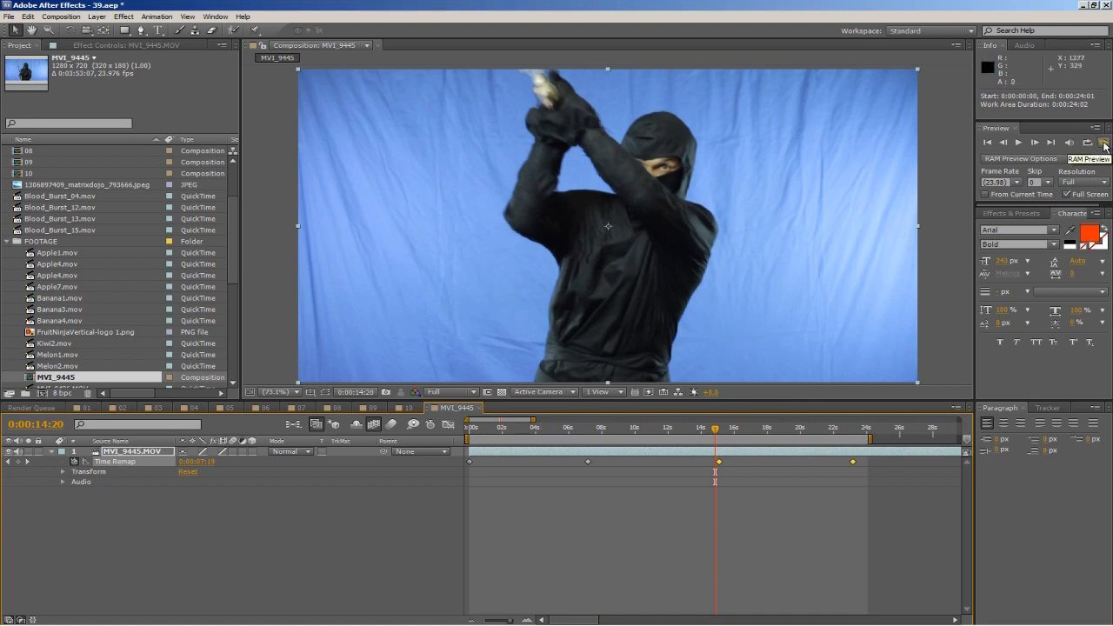